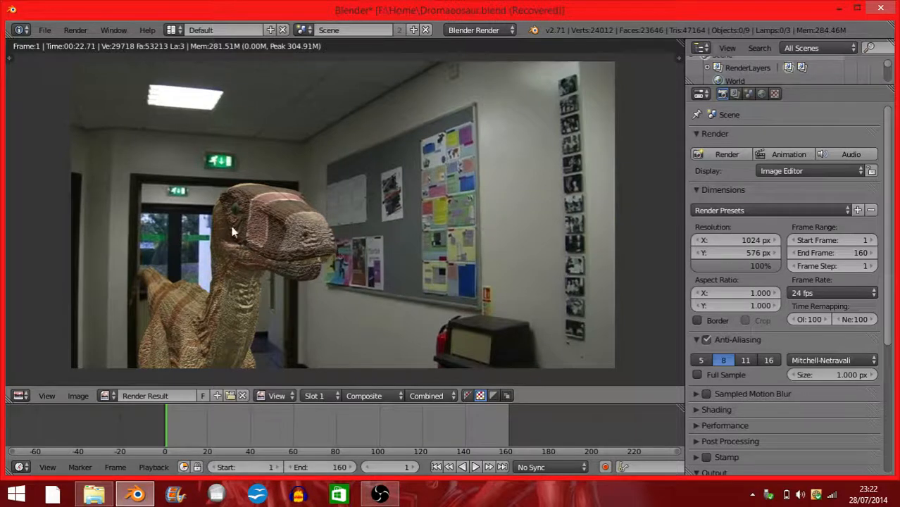
Open the clip 0001-0160 from College > Viral Ad > Raptor shots on the F: drive and view its playback
scroll(208, 275, "up", 3)
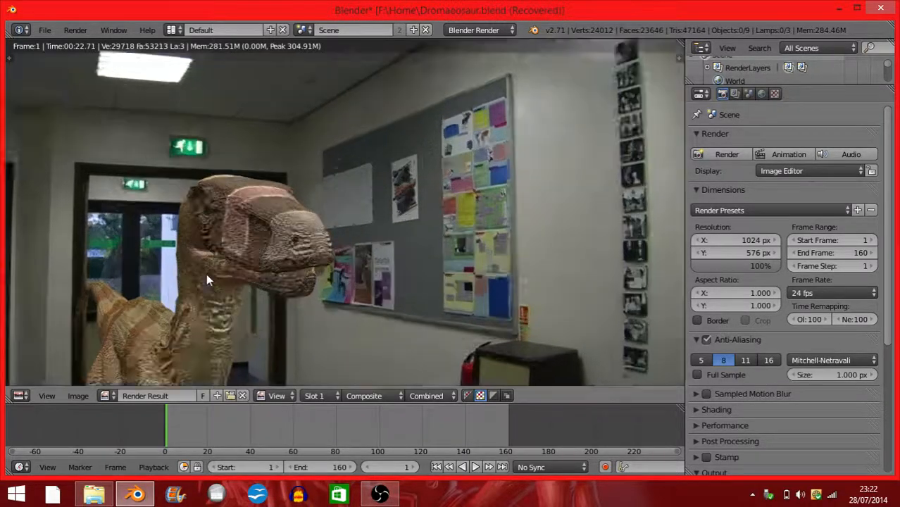
left_click(93, 495)
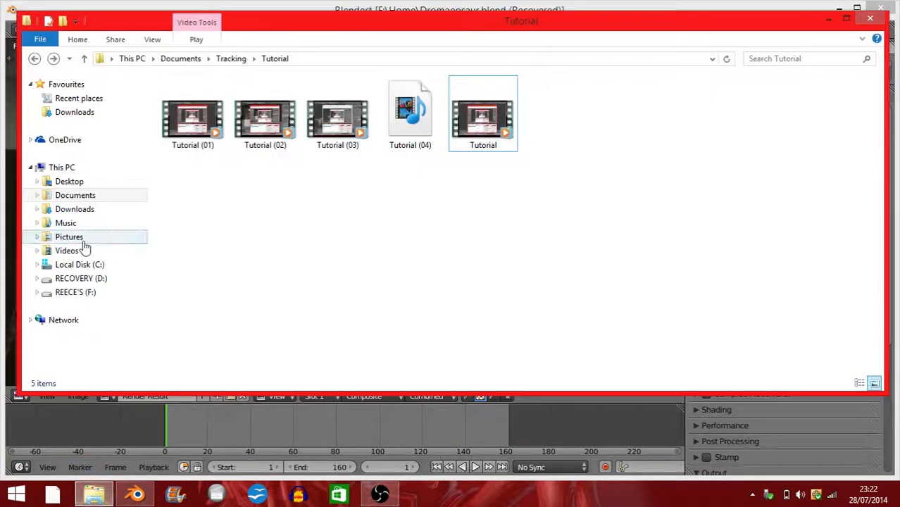
left_click(83, 238)
left_click(81, 292)
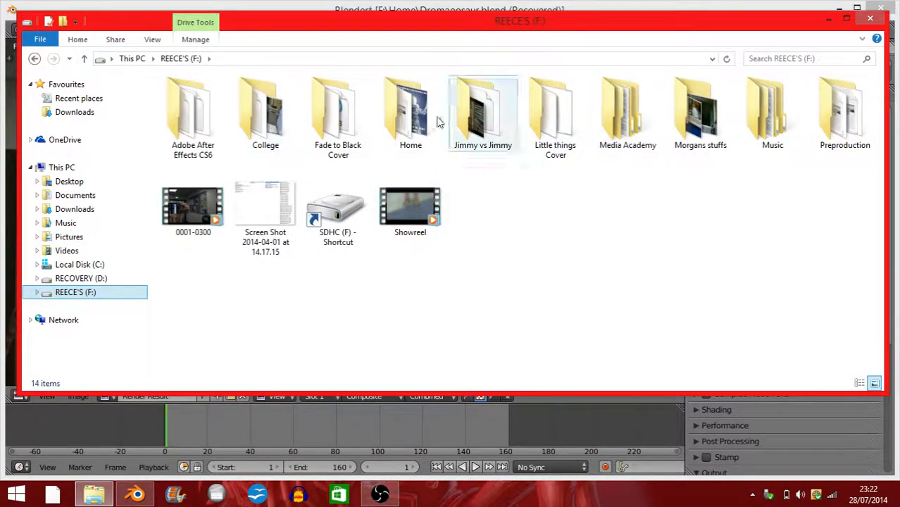
double_click(267, 116)
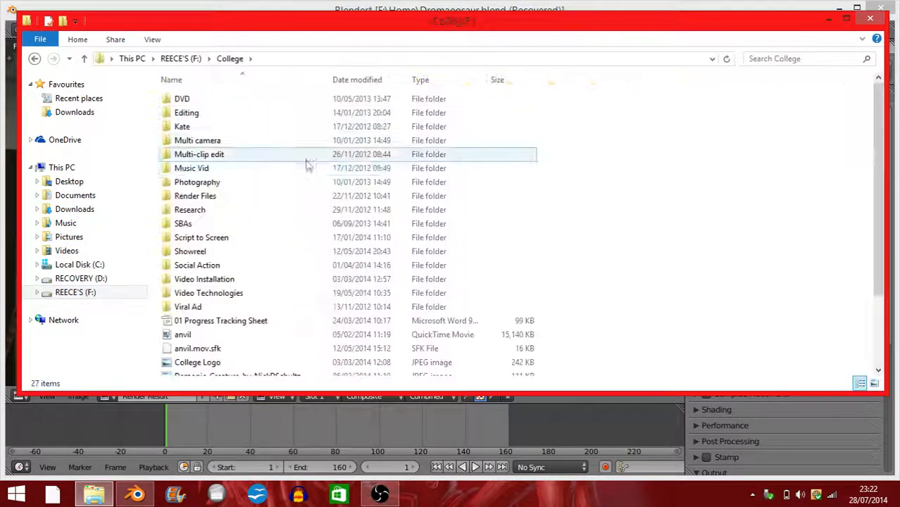
double_click(176, 306)
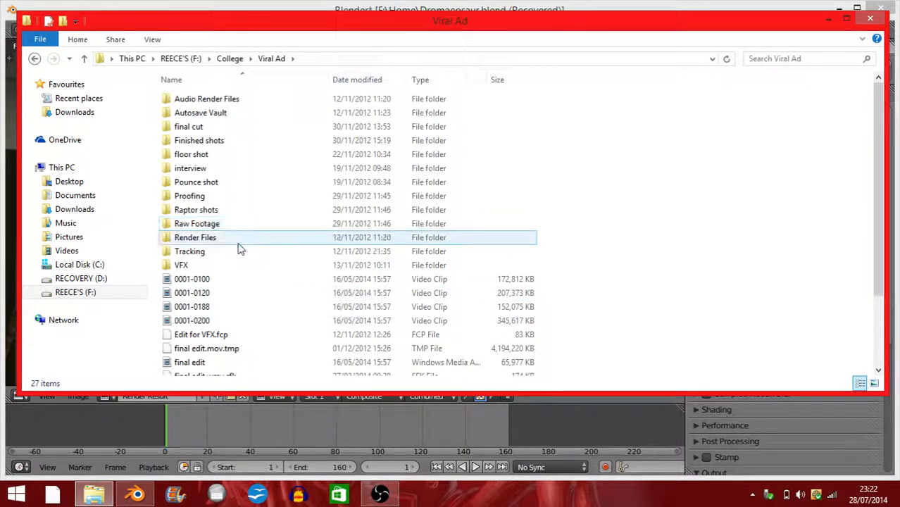
double_click(239, 209)
double_click(844, 120)
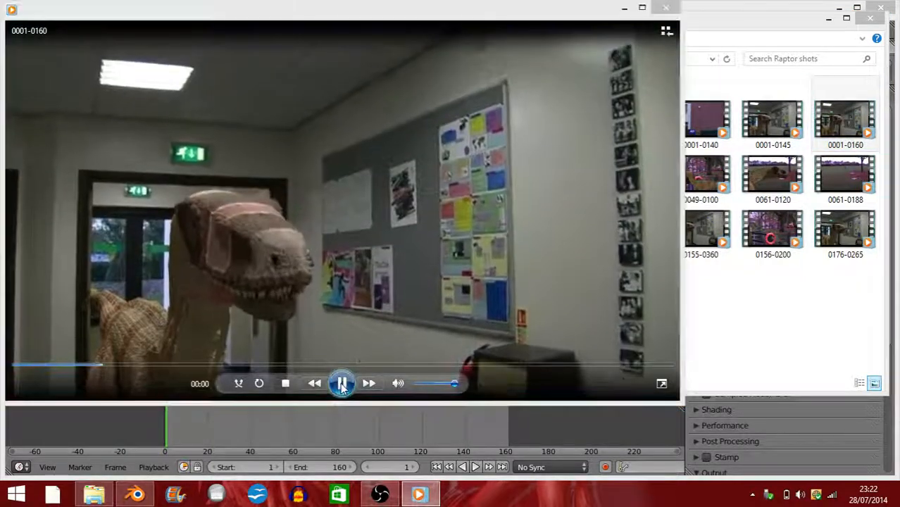
left_click(341, 383)
Switch back to Blender and examine the whole dinosaur render with the timeline at frame 1
left_click(123, 421)
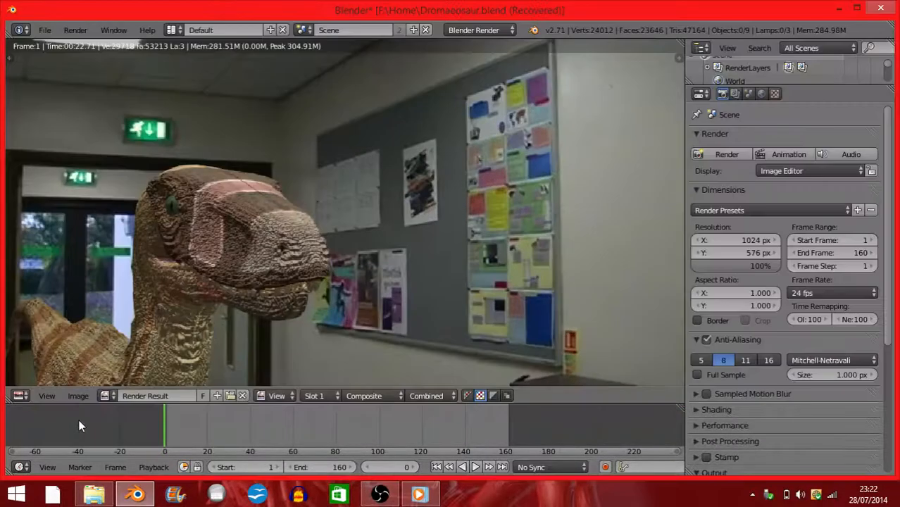
scroll(211, 287, "down", 4)
scroll(212, 286, "up", 2)
scroll(211, 291, "down", 1)
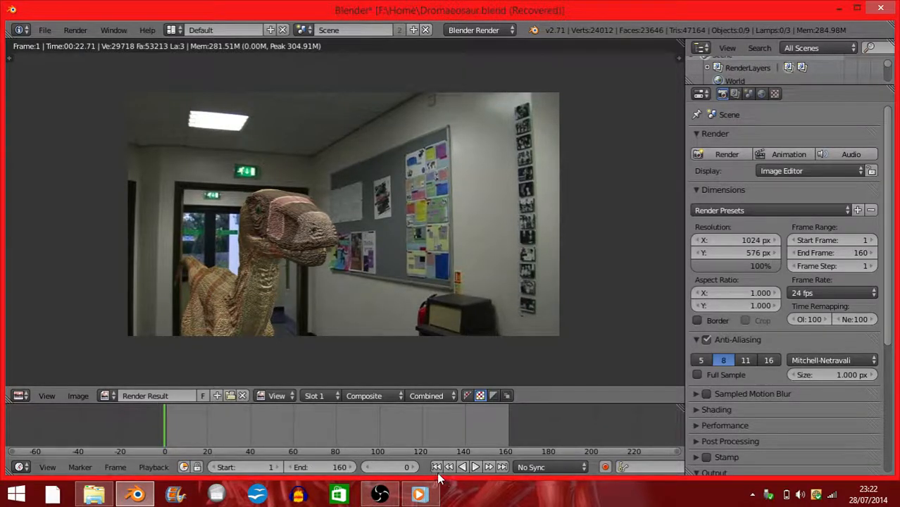
left_click(414, 467)
scroll(300, 299, "up", 1)
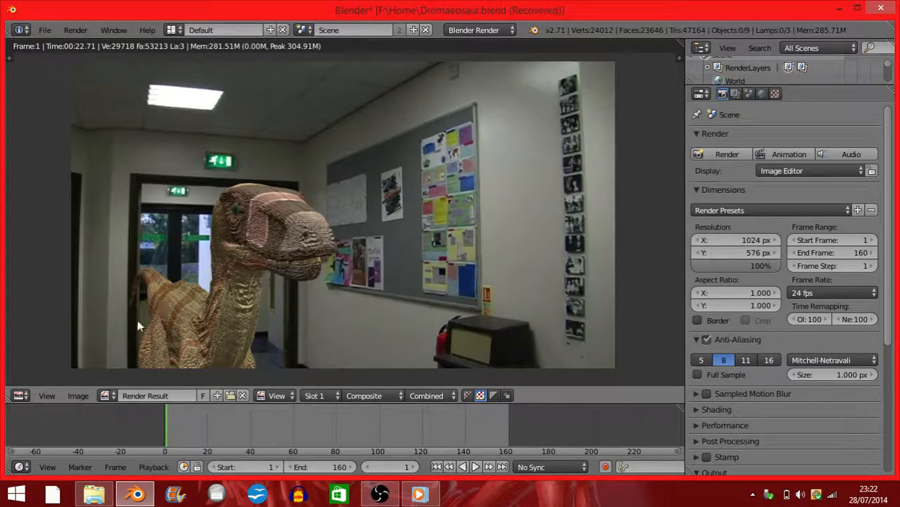
Show the scene's compositing nodes in the Node Editor and delete all of them
left_click(19, 396)
left_click(20, 396)
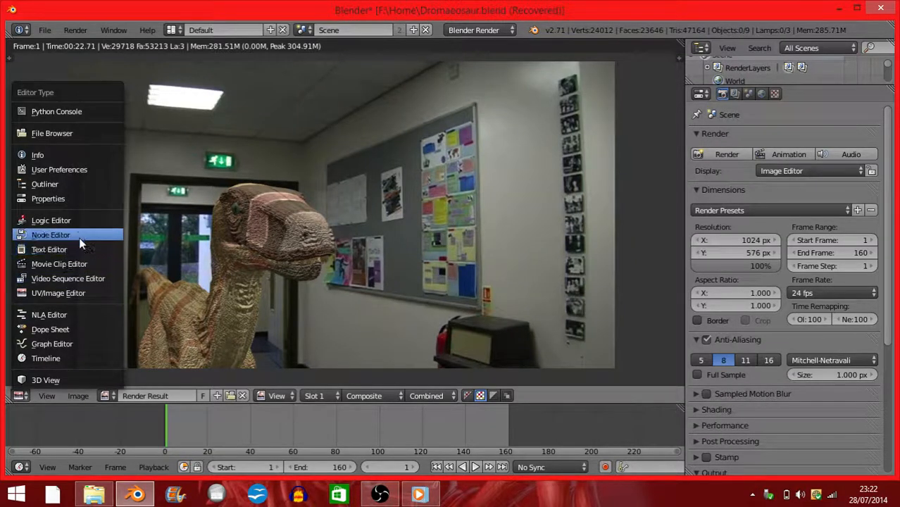
left_click(38, 232)
scroll(169, 242, "down", 3)
middle_click_drag(180, 296, 261, 404)
scroll(179, 324, "up", 1)
middle_click_drag(274, 106, 250, 72)
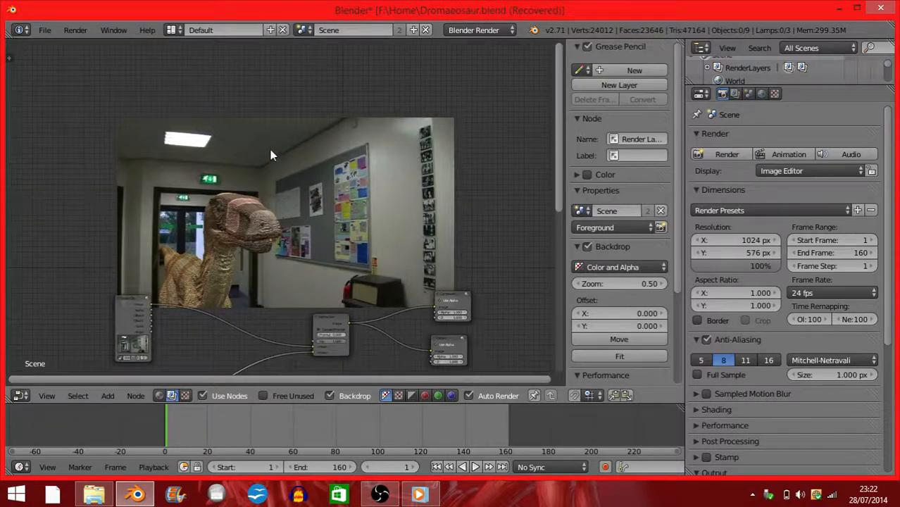
scroll(262, 191, "down", 2)
key("a")
key("x")
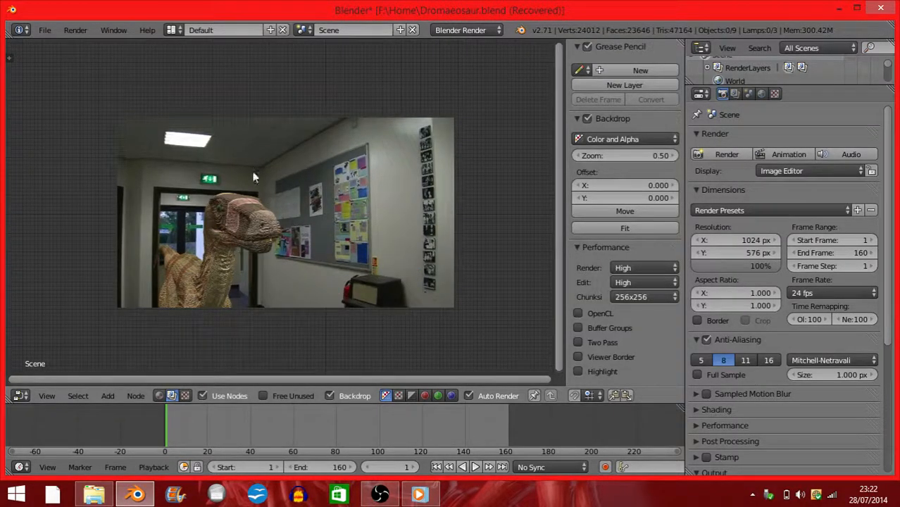
In the Movie Clip Editor, set up the tracking scene from the solved camera track of clip 0001.jpg
left_click(20, 395)
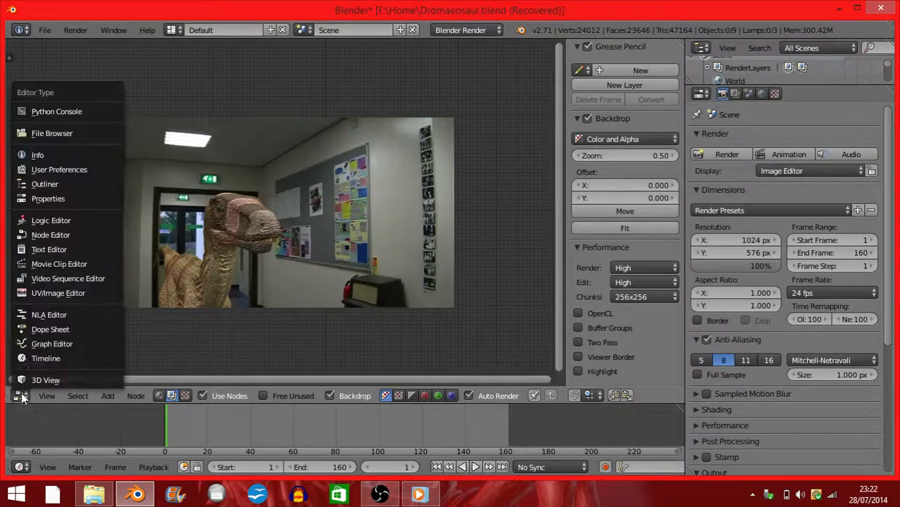
left_click(67, 264)
scroll(64, 275, "down", 2)
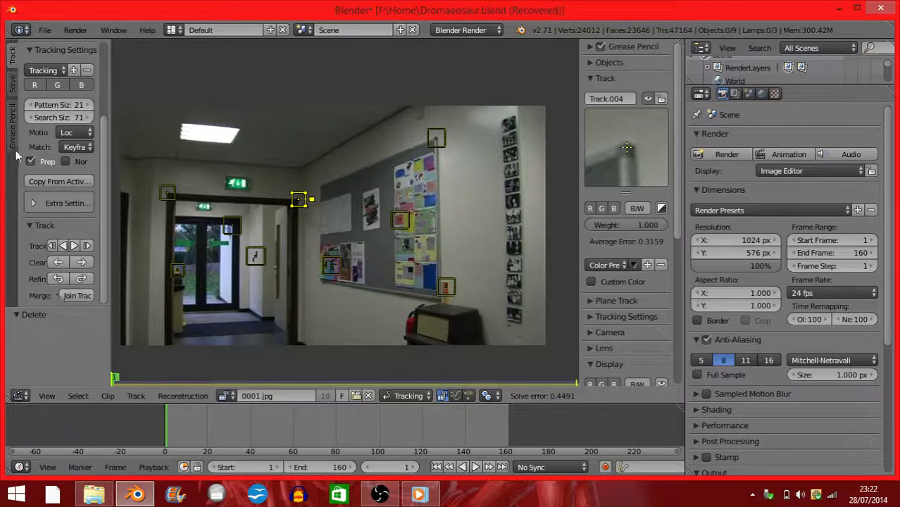
left_click(13, 87)
scroll(64, 248, "down", 2)
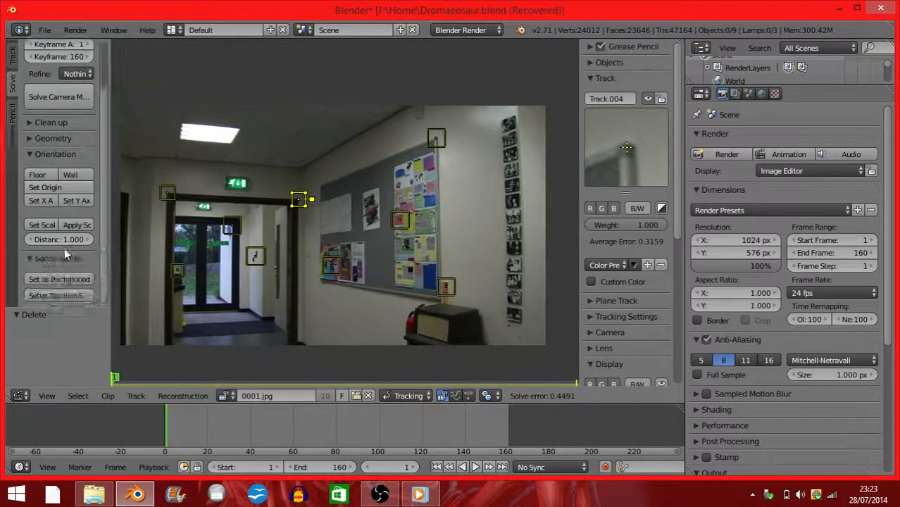
left_click(61, 297)
Delete the Ground plane from the 3D scene
left_click(26, 395)
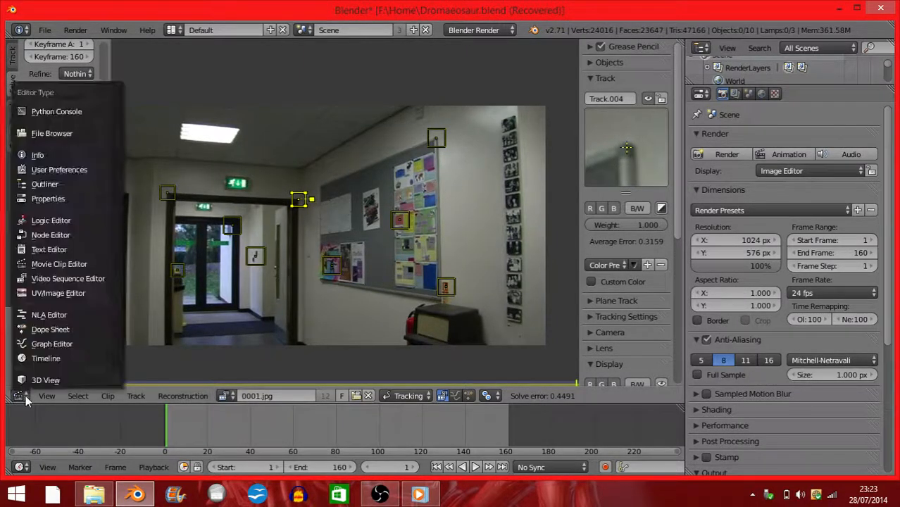
left_click(32, 378)
right_click(264, 362)
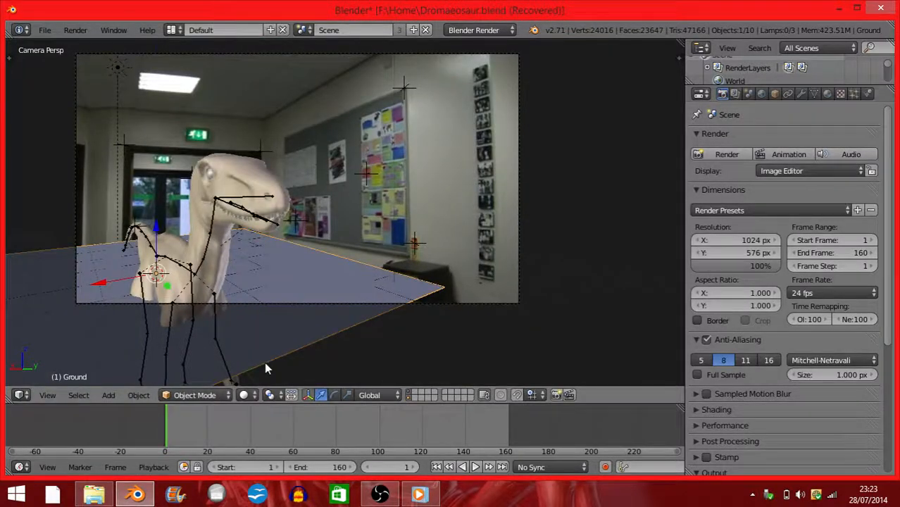
key("x")
left_click(238, 354)
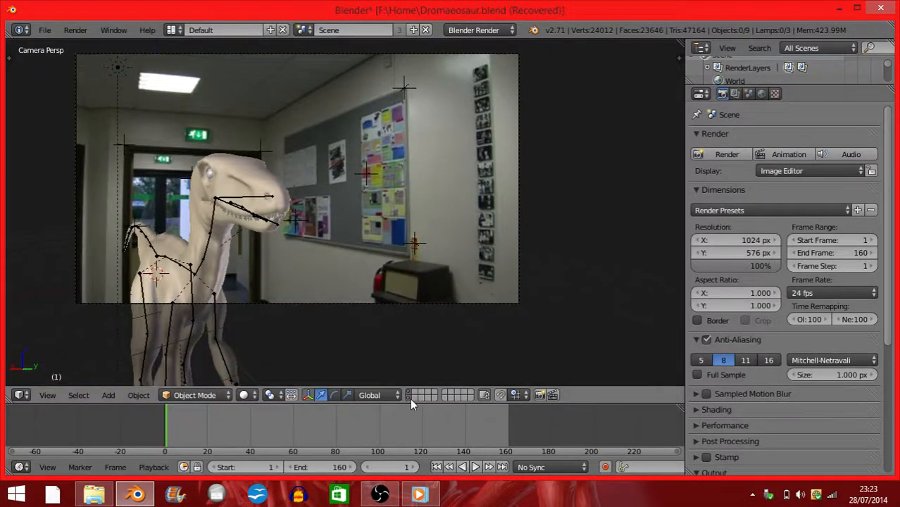
Try to delete the three lamps on their separate layer, check the remaining scene, and undo the deletion
left_click(411, 399)
scroll(372, 327, "down", 4)
scroll(372, 327, "up", 4)
scroll(372, 327, "down", 3)
middle_click_drag(372, 327, 327, 312)
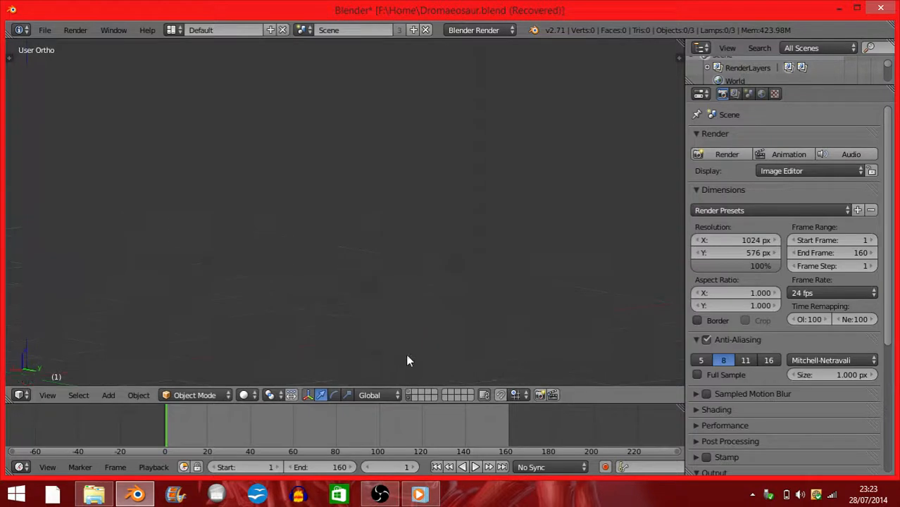
scroll(346, 299, "down", 10)
scroll(327, 311, "up", 1)
scroll(326, 316, "up", 2)
left_click(411, 396)
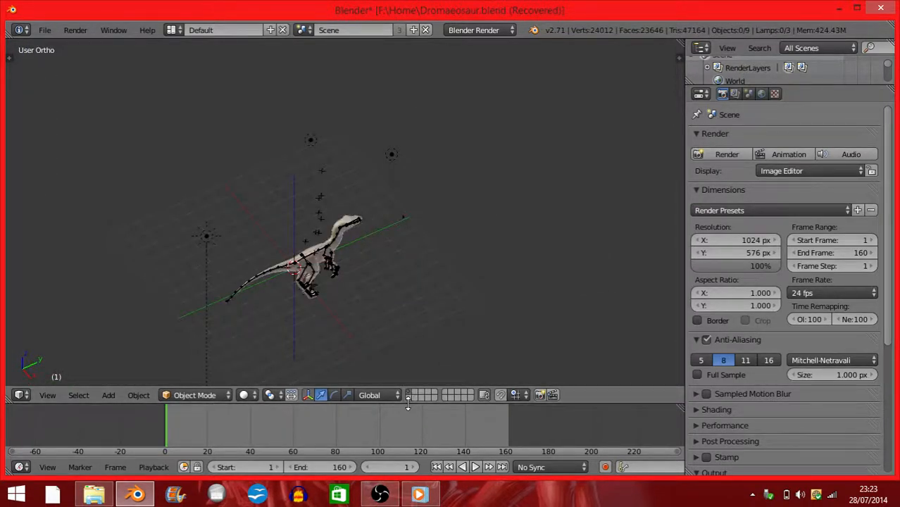
left_click(411, 395)
key("x")
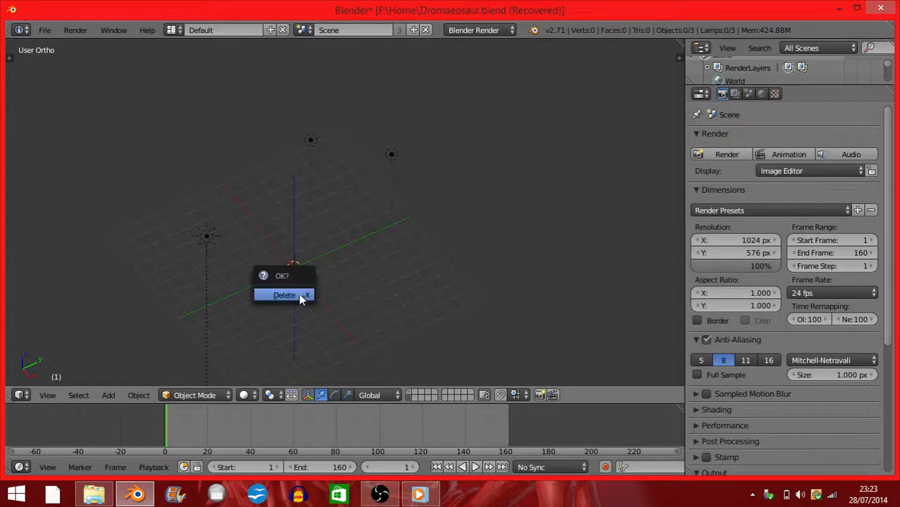
left_click(255, 294)
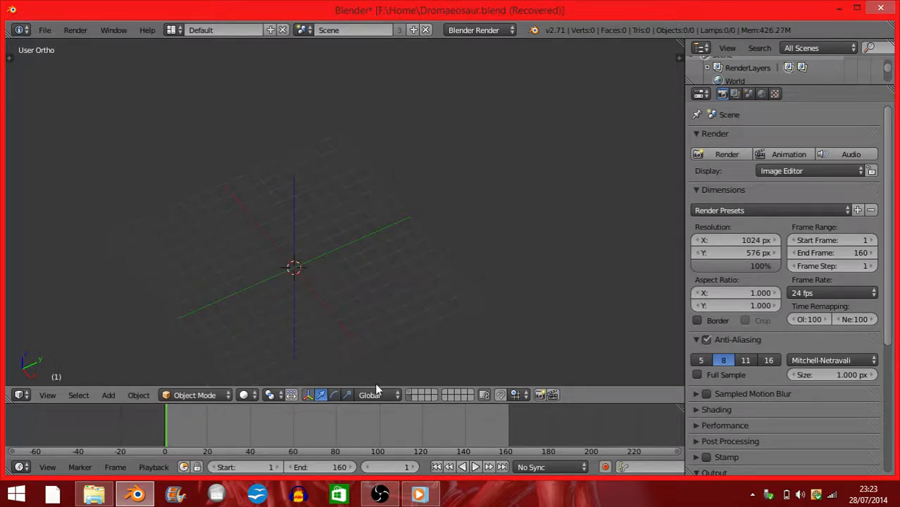
left_click(412, 397)
middle_click_drag(366, 359, 255, 297)
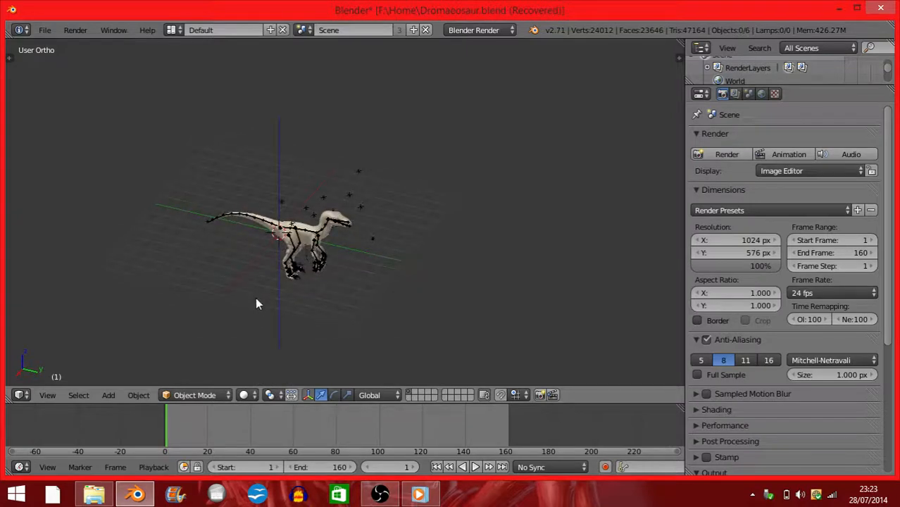
key("ctrl+z")
Move the three selected lamps to a different layer
key("alt+h")
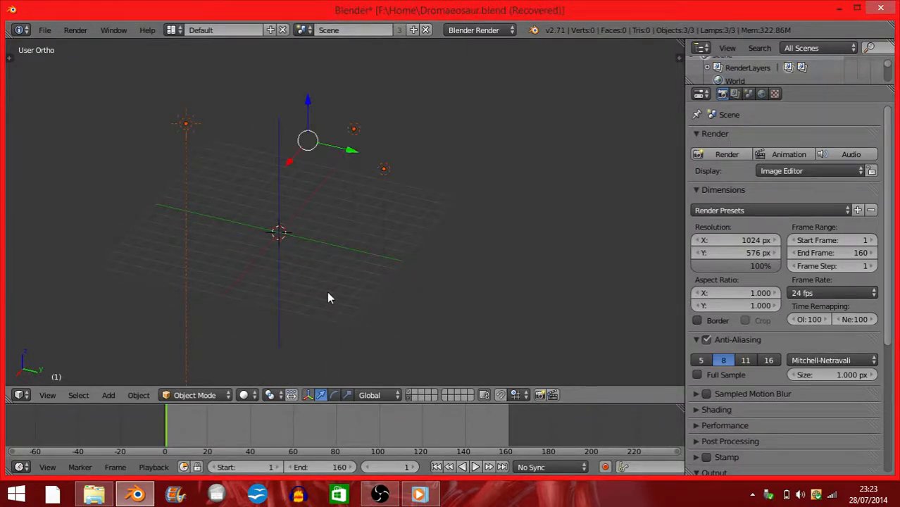
key("m")
left_click(436, 316)
Return to the Node Editor and delete all nodes generated by the tracking scene setup
left_click(21, 395)
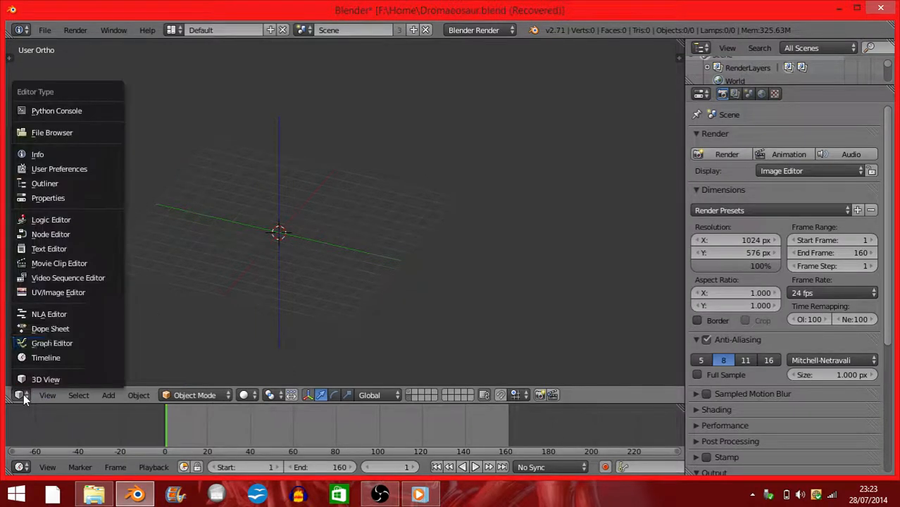
left_click(51, 233)
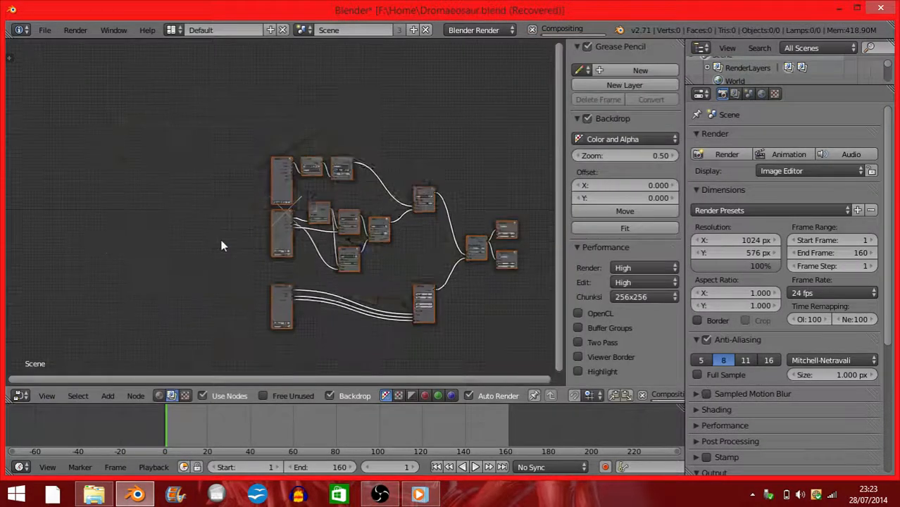
key("Home")
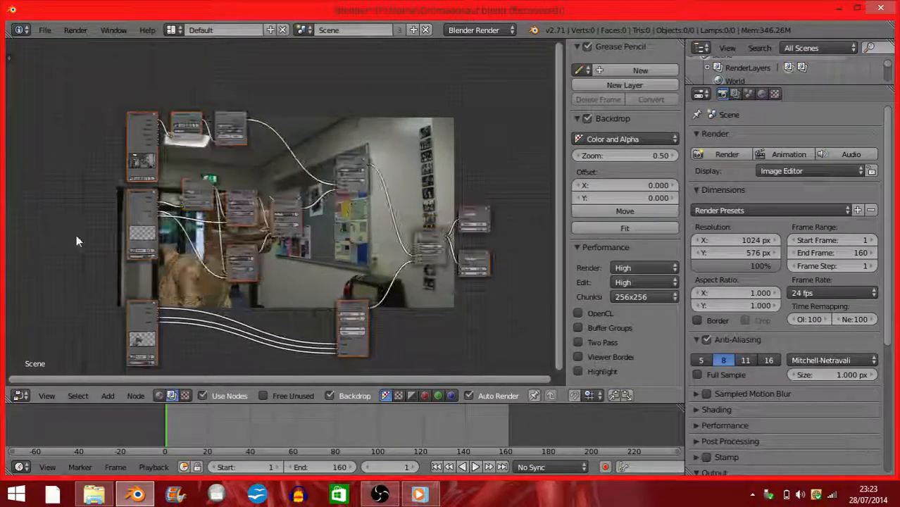
middle_click_drag(76, 235, 55, 230)
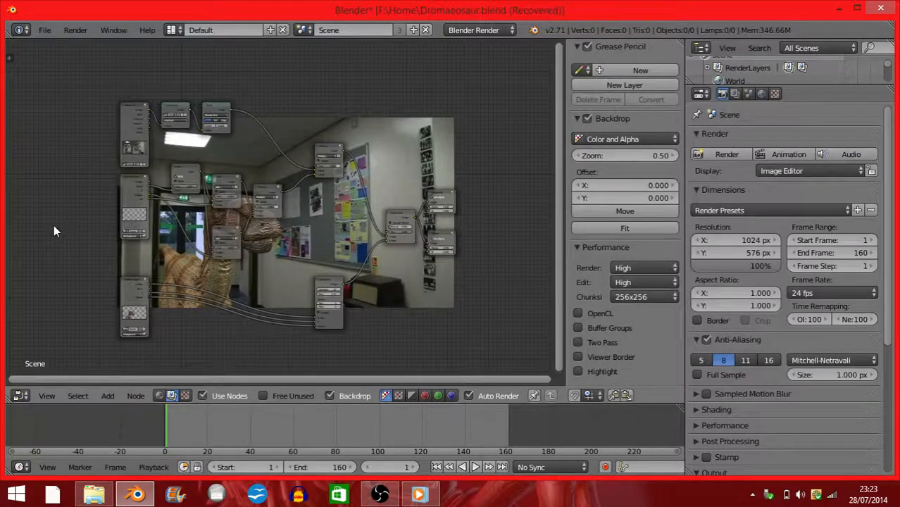
key("a")
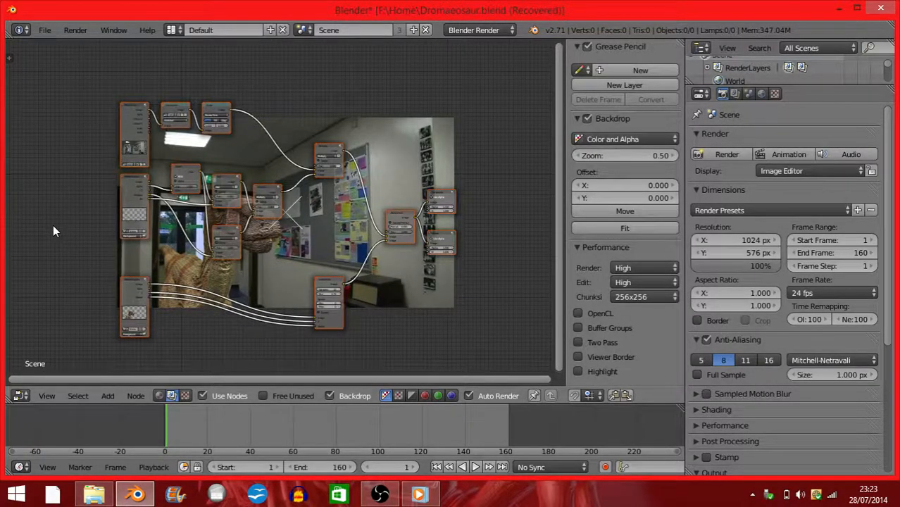
key("x")
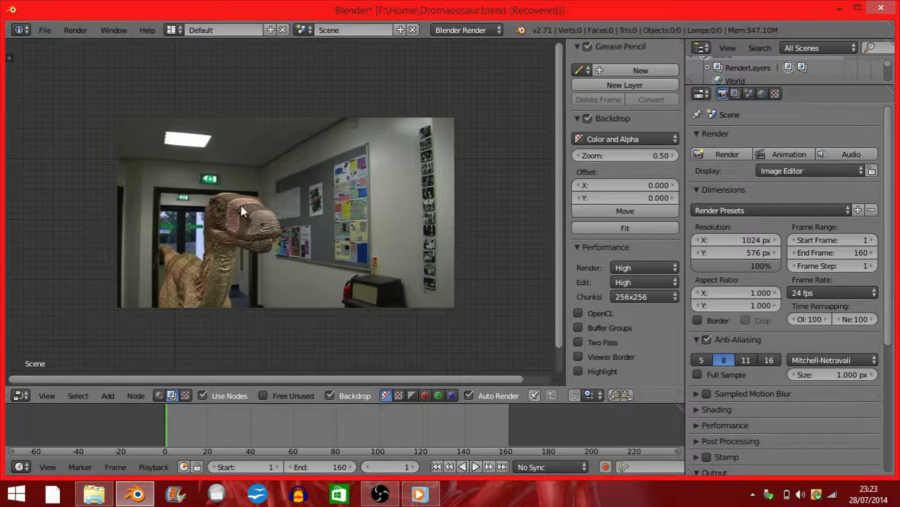
Add a Composite output node beside the upper right corner of the backdrop image
key("shift+a")
key("shift+a")
mouse_move(179, 236)
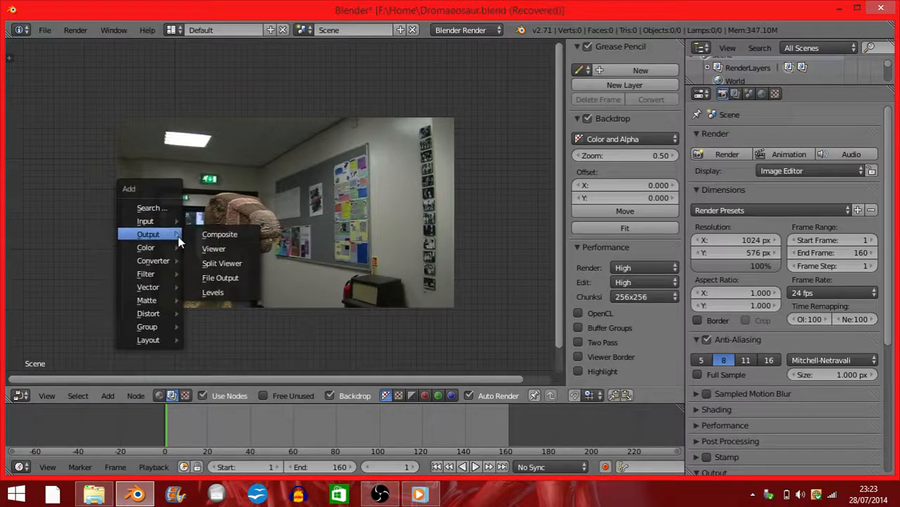
left_click(225, 241)
left_click(455, 118)
scroll(438, 165, "up", 2)
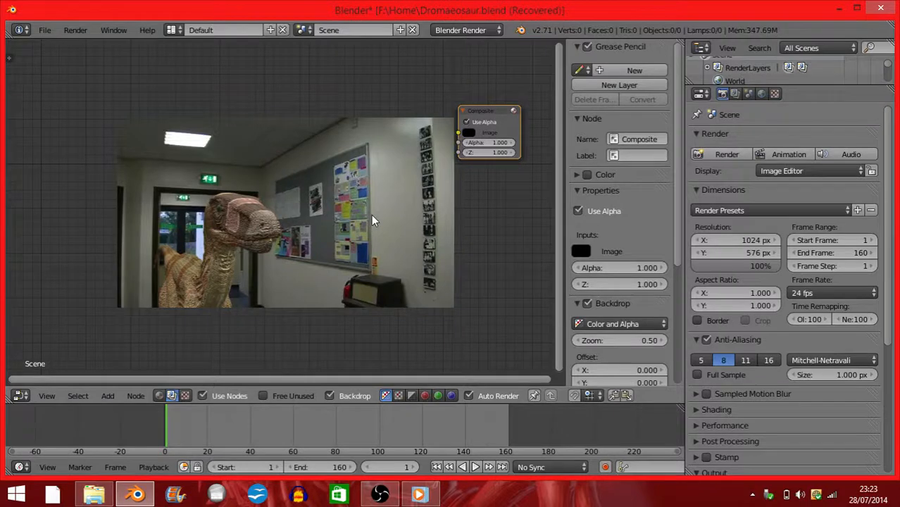
Add a Viewer output node directly below the Composite node
key("shift+a")
mouse_move(371, 215)
left_click(405, 226)
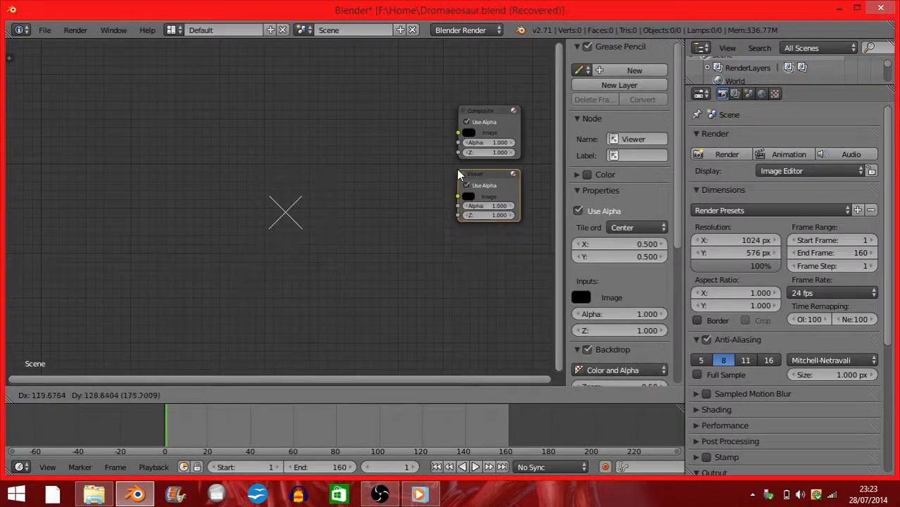
left_click(457, 169)
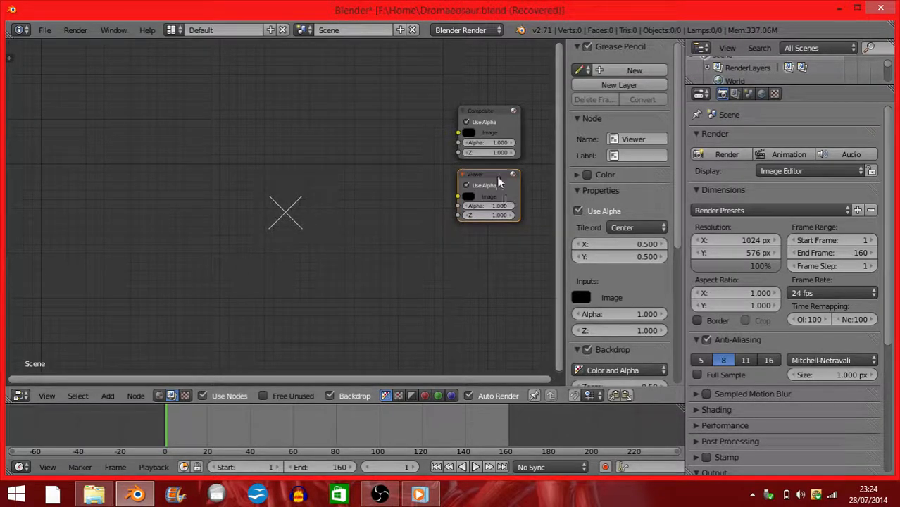
Add a Render Layers input node well before the output nodes and set its layer to Foreground
key("shift+a")
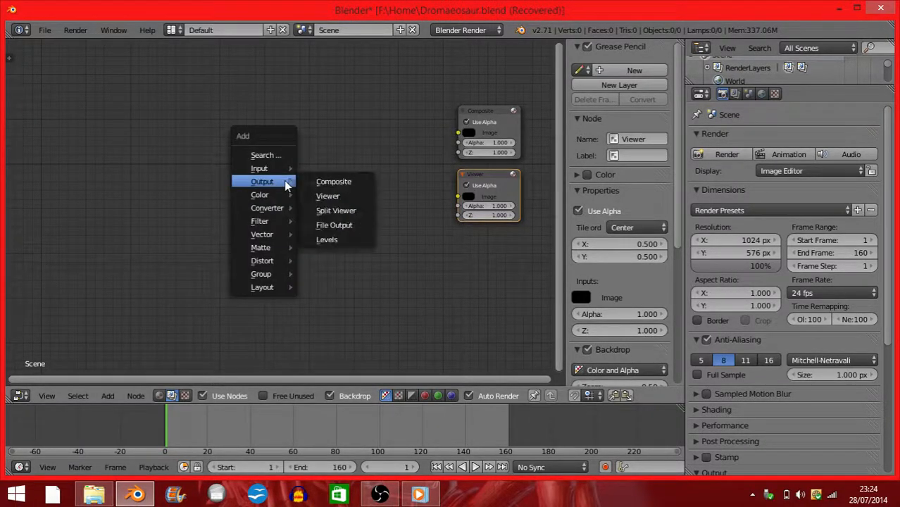
mouse_move(256, 173)
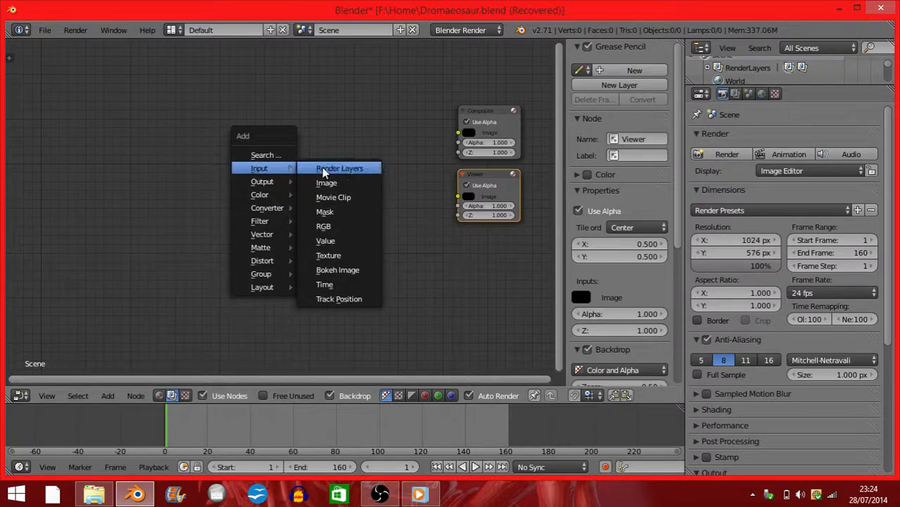
left_click(339, 168)
left_click(151, 307)
left_click(147, 318)
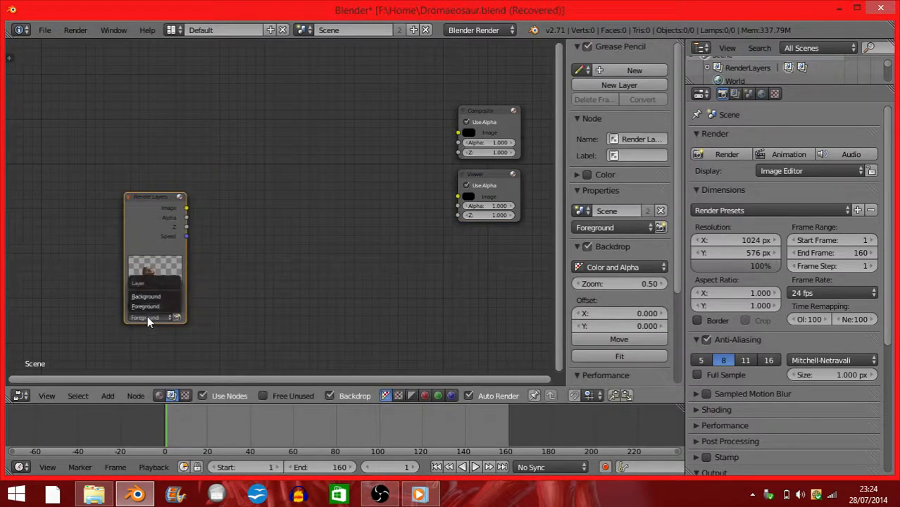
left_click(151, 305)
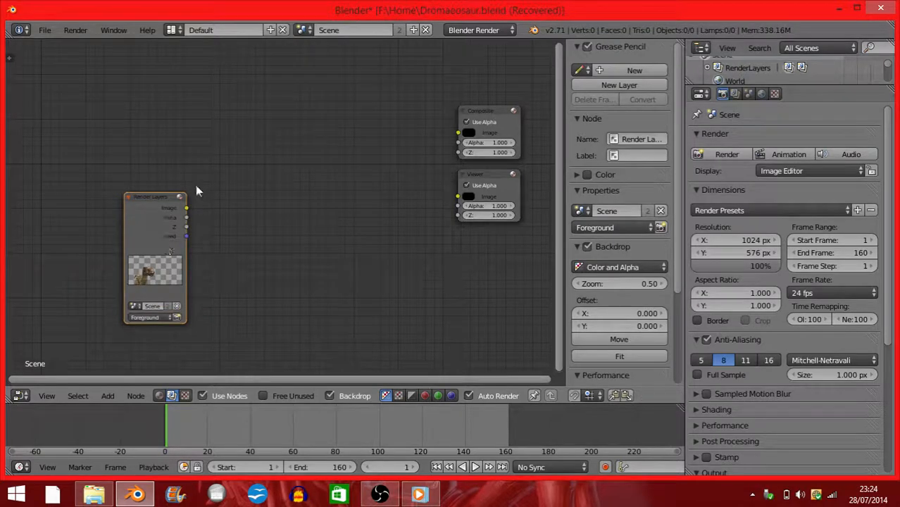
Add a Movie Clip input node directly above the Render Layers node
key("shift+a")
mouse_move(249, 158)
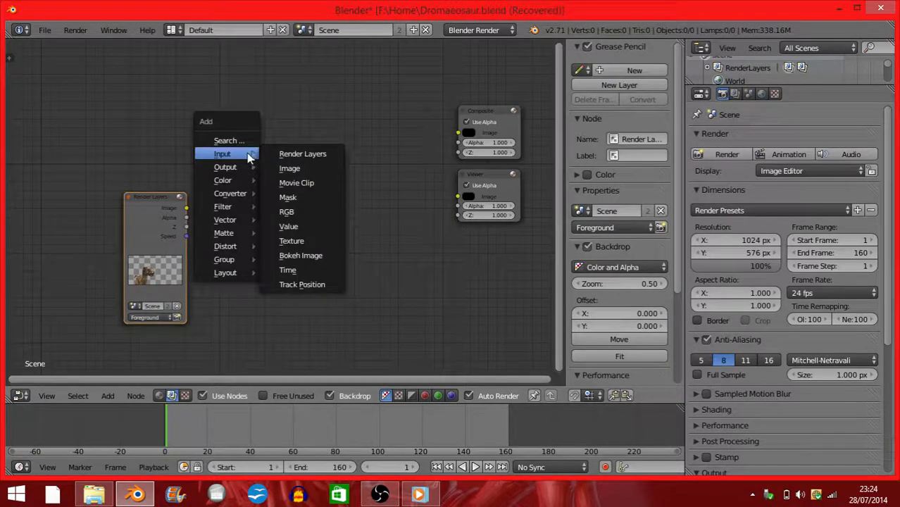
left_click(296, 182)
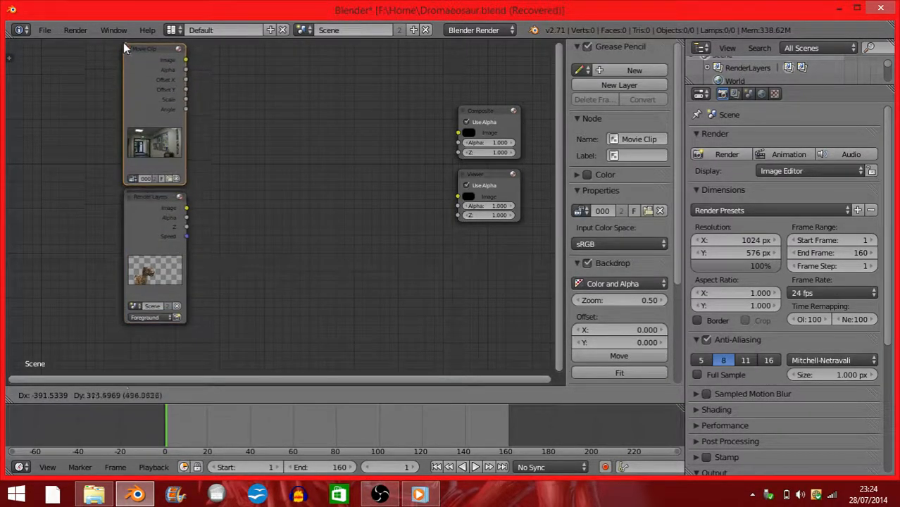
left_click(126, 45)
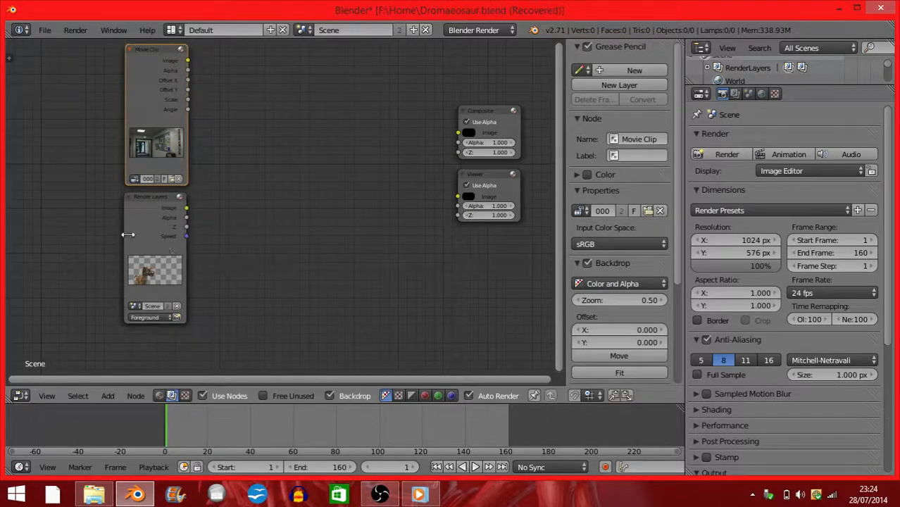
Move the Render Layers and Movie Clip nodes farther from the output nodes, keeping them stacked
left_click(144, 214)
left_click_drag(150, 214, 107, 209)
left_click(150, 113)
left_click_drag(164, 88, 119, 96)
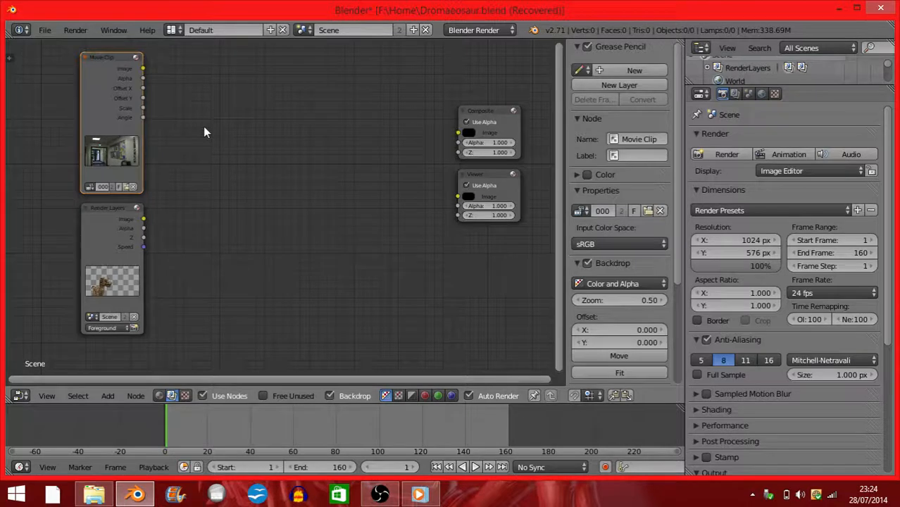
Preview the Movie Clip and Render Layers nodes alternately through the Viewer, leaving the Movie Clip connected
left_click(130, 81, "ctrl+shift")
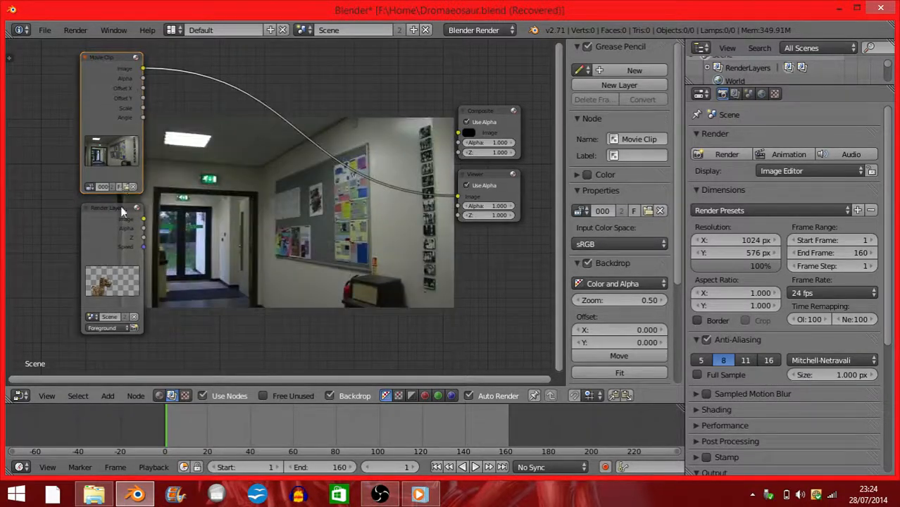
left_click(121, 212, "ctrl+shift")
left_click(118, 99, "ctrl+shift")
left_click(109, 227, "ctrl+shift")
middle_click_drag(232, 235, 202, 144)
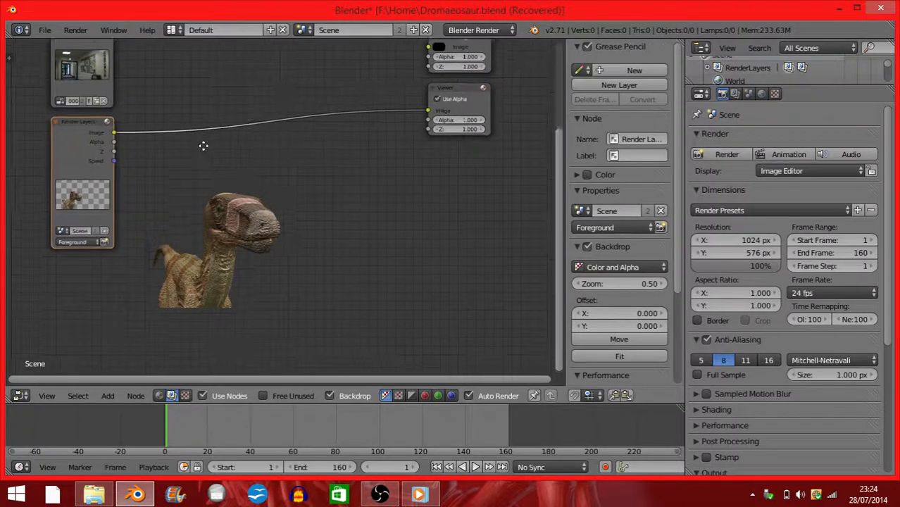
left_click(79, 63, "ctrl+shift")
left_click(79, 155, "ctrl+shift")
left_click(77, 81, "ctrl+shift")
left_click(77, 133, "ctrl+shift")
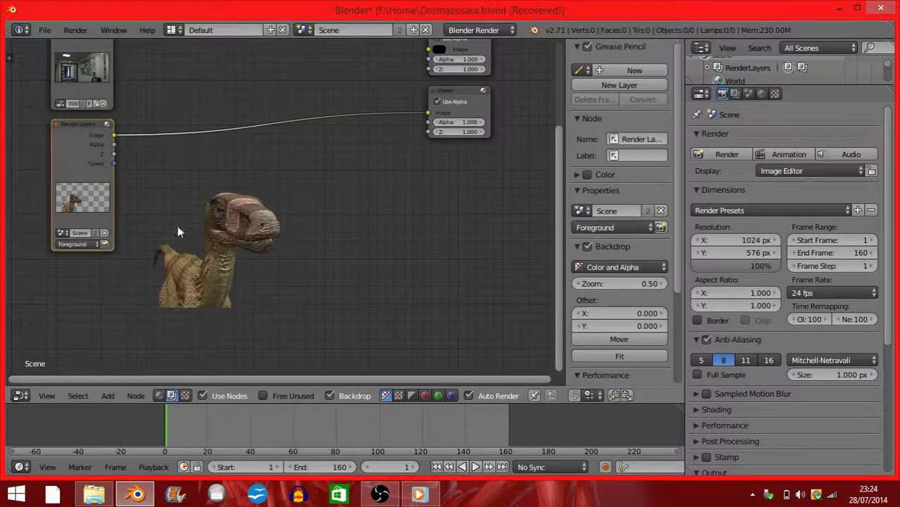
middle_click_drag(176, 240, 182, 273)
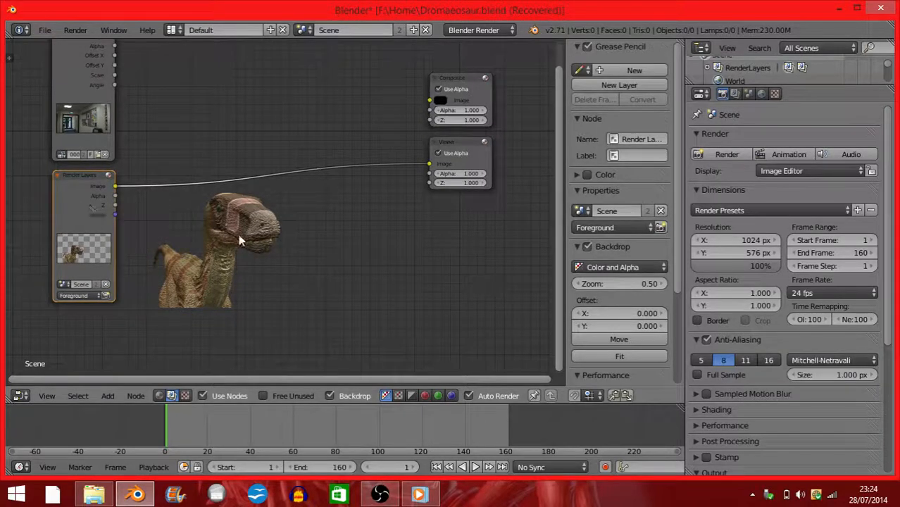
left_click(86, 63, "ctrl+shift")
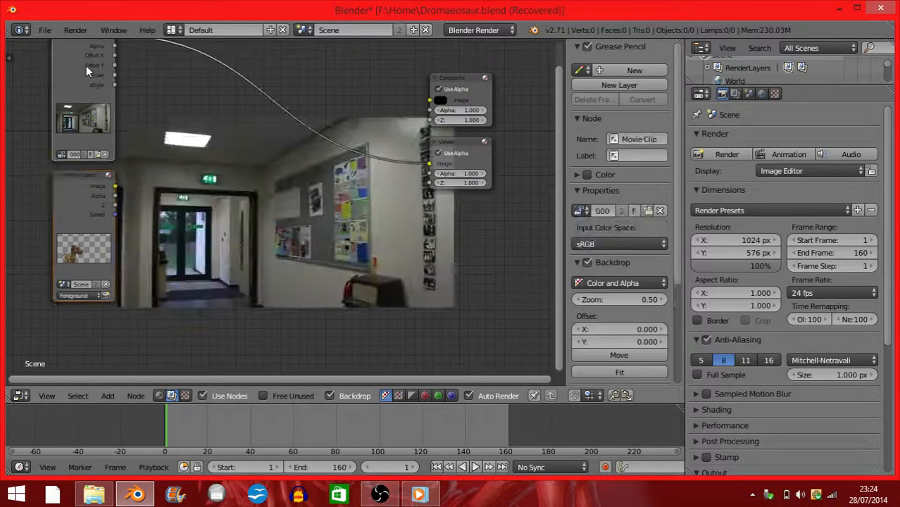
middle_click_drag(137, 148, 130, 202)
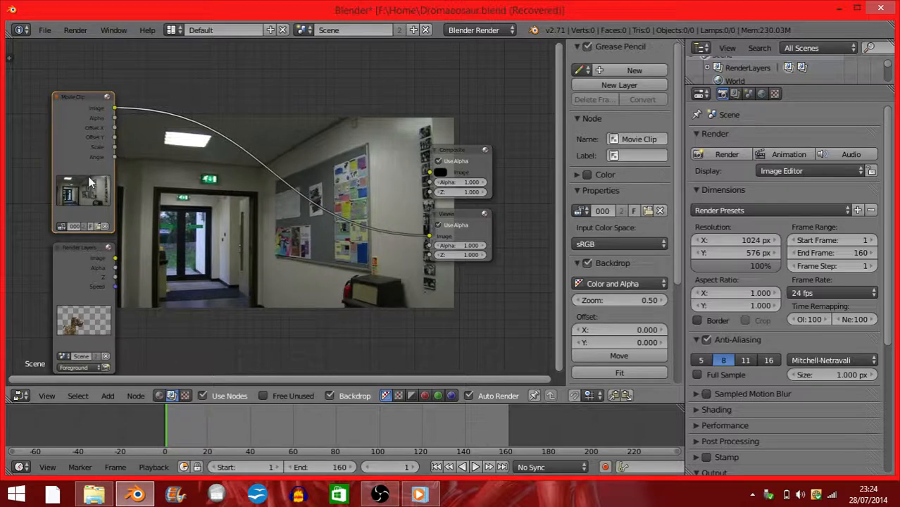
Insert an Alpha Over node between Movie Clip and Viewer and connect the Render Layers image to its second image input
key("shift+a")
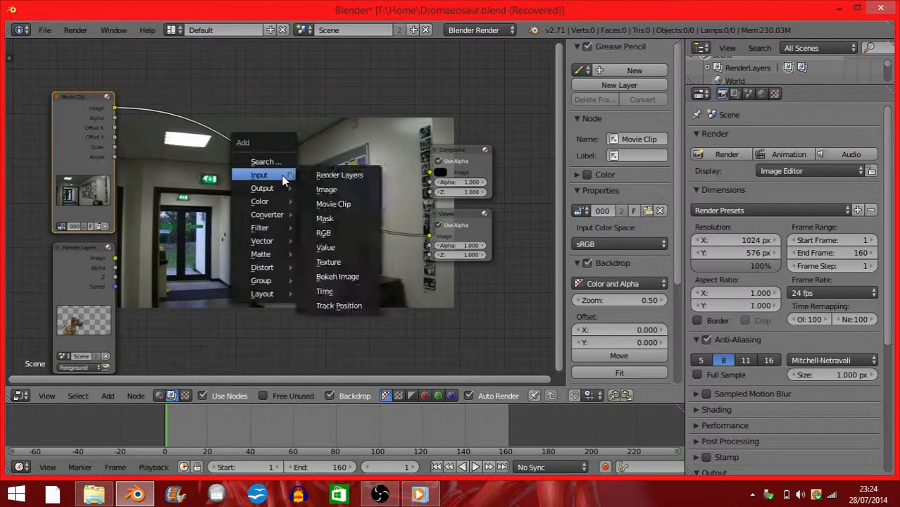
mouse_move(269, 202)
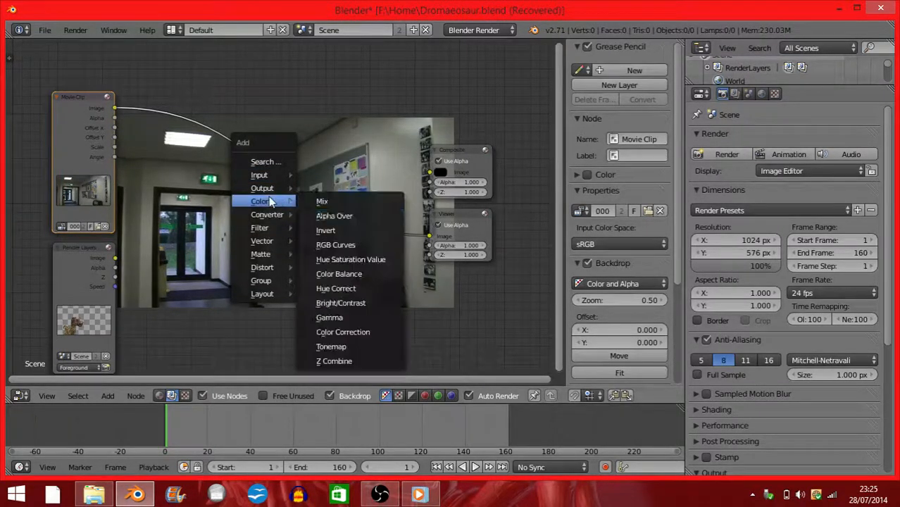
left_click(314, 214)
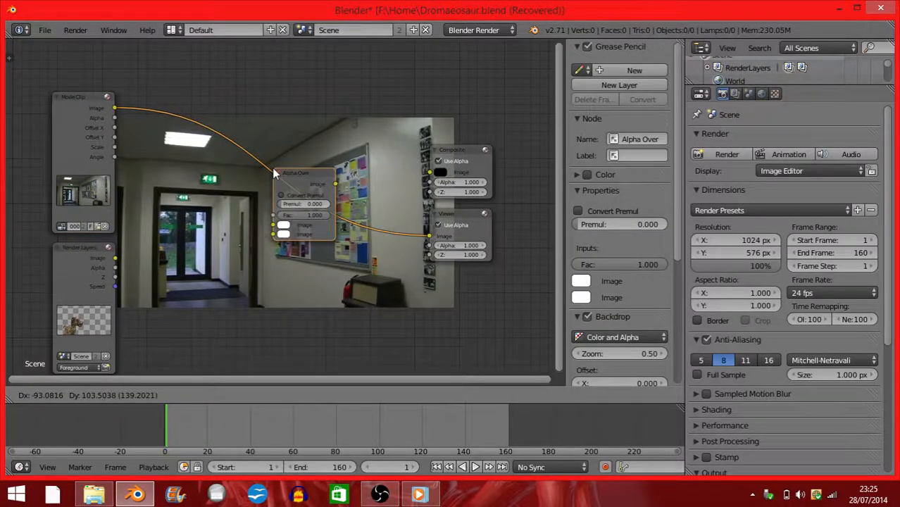
left_click(275, 173)
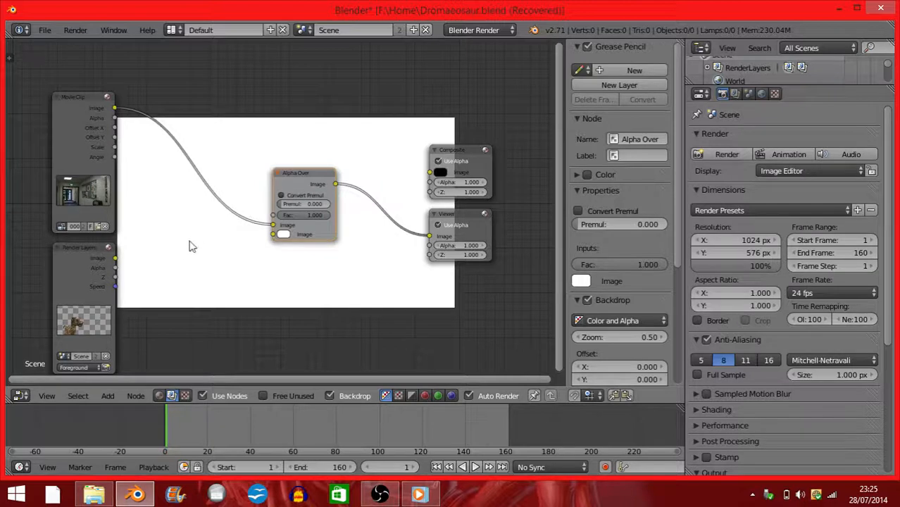
left_click_drag(114, 258, 276, 234)
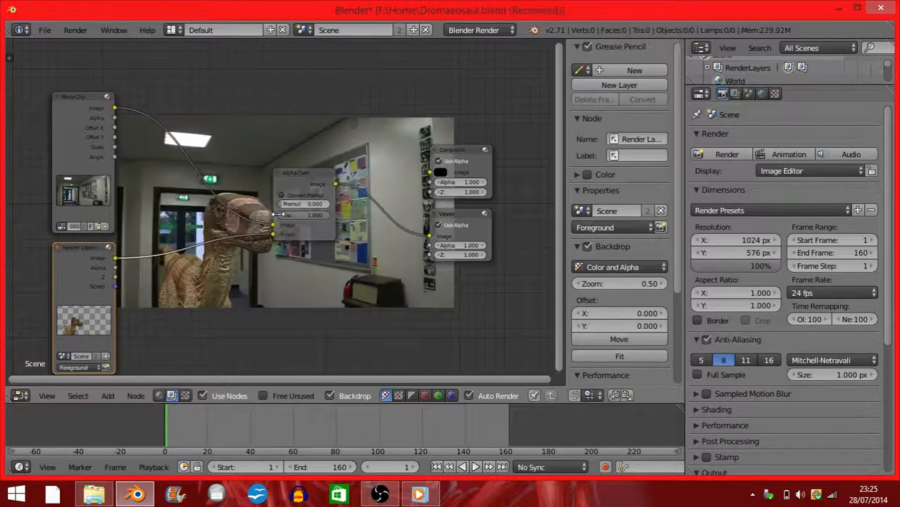
Enlarge the compositing backdrop by setting its zoom to 0.75
scroll(278, 236, "down", 1)
middle_click_drag(232, 204, 280, 257)
left_click(662, 284)
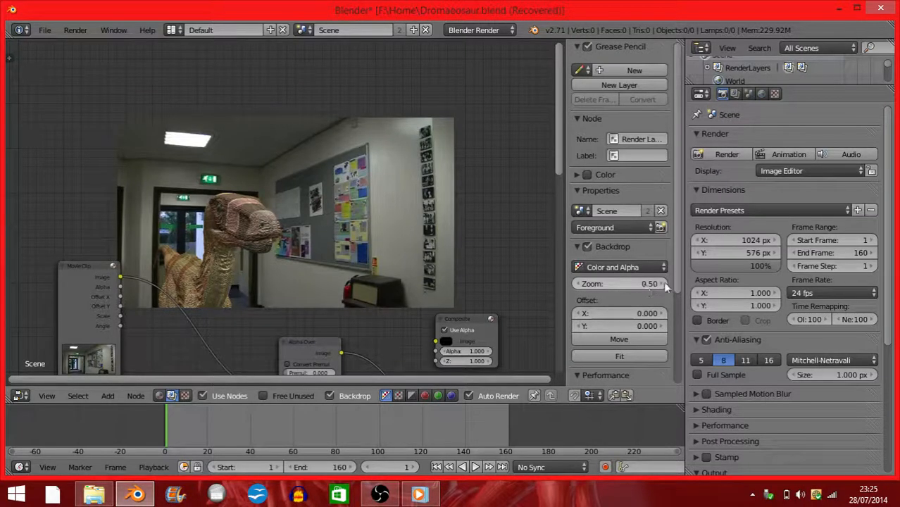
left_click(664, 283)
left_click(664, 283)
left_click(664, 283)
left_click(664, 283)
left_click(664, 283)
left_click(664, 283)
left_click(663, 283)
left_click(663, 283)
left_click(663, 282)
left_click(663, 283)
left_click(663, 282)
left_click(663, 282)
left_click(663, 282)
left_click(663, 282)
left_click(664, 282)
left_click(663, 282)
left_click(663, 282)
left_click(663, 283)
left_click(663, 282)
left_click(664, 282)
Insert a Vector Blur node between Render Layers and Alpha Over and connect the Z and Speed outputs to it
middle_click_drag(393, 200, 391, 12)
scroll(285, 331, "up", 1)
middle_click_drag(289, 284, 367, 200)
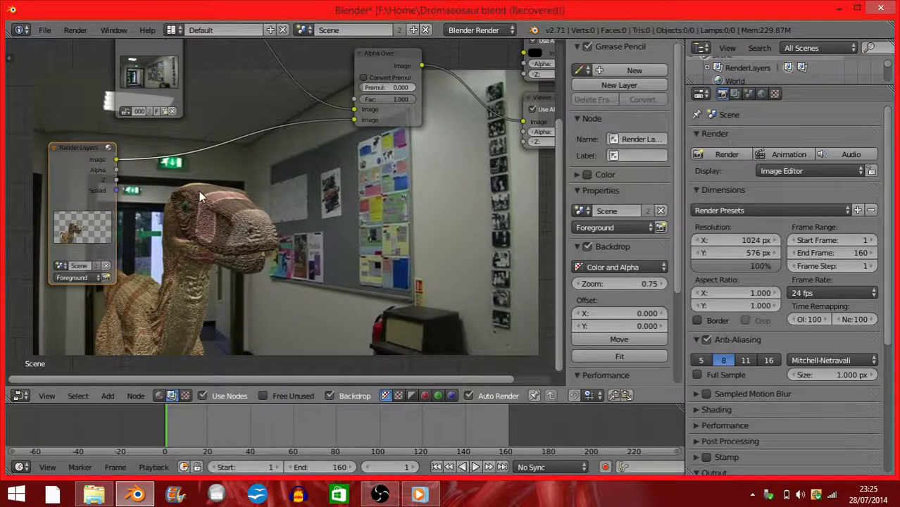
key("shift+a")
mouse_move(180, 218)
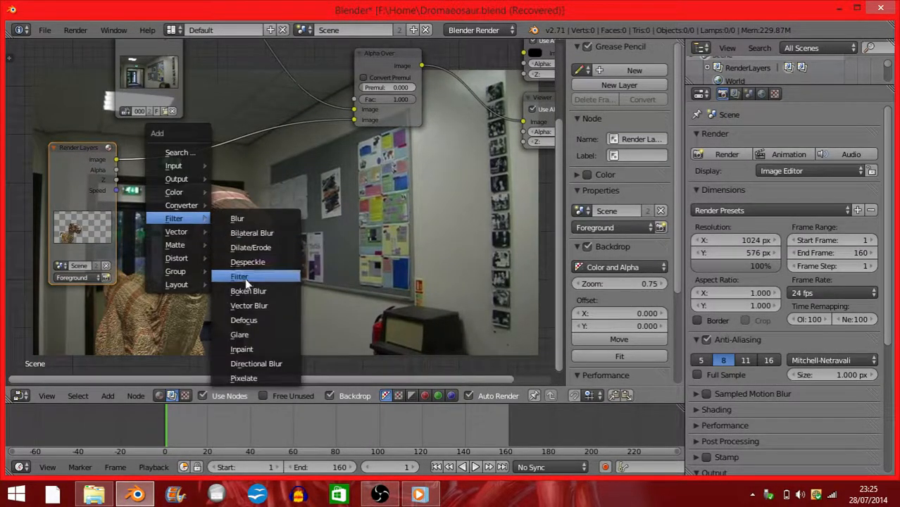
left_click(248, 305)
left_click(198, 129)
left_click_drag(116, 179, 199, 246)
left_click_drag(84, 175, 62, 189)
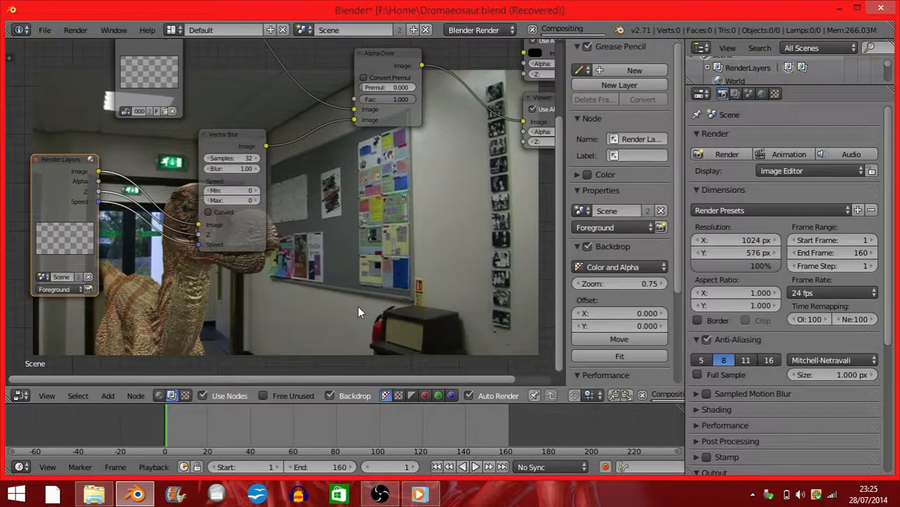
Go to frame 60 and switch the Node Editor area to the 3D View
middle_click_drag(358, 290, 174, 215)
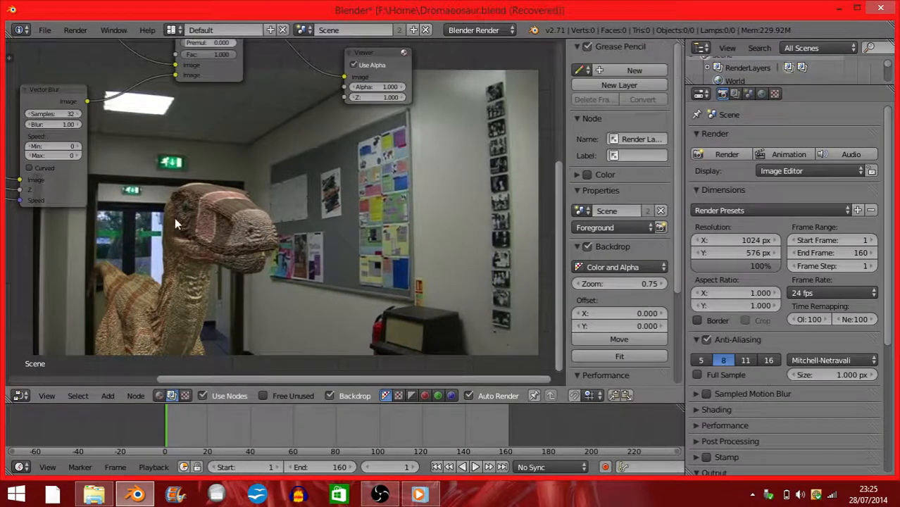
left_click(285, 429)
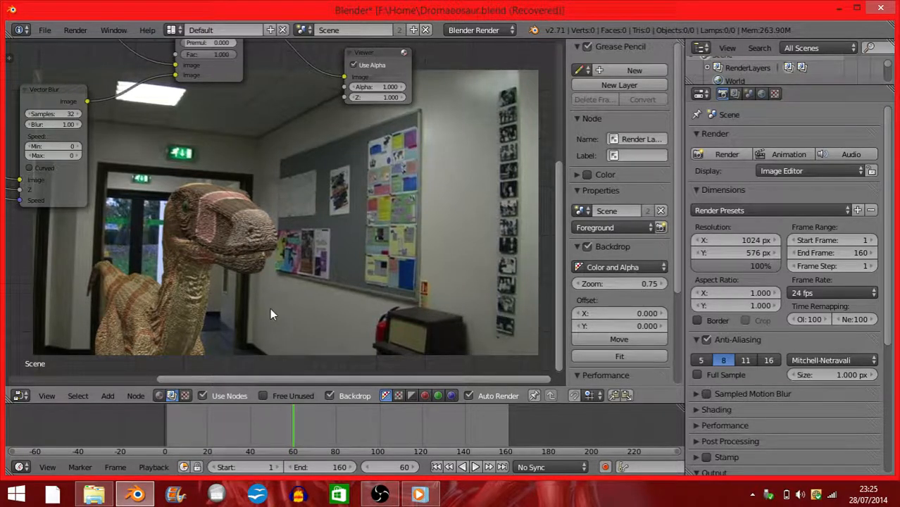
left_click(39, 398)
left_click(19, 396)
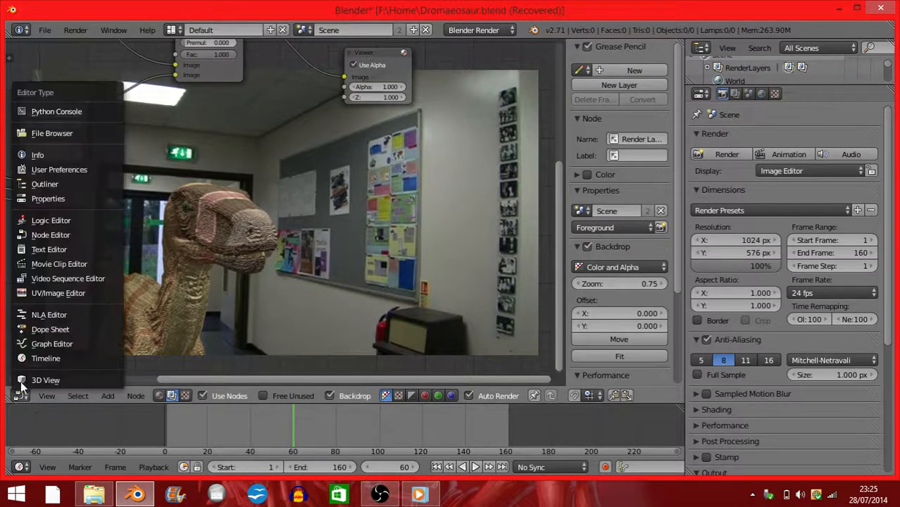
left_click(35, 379)
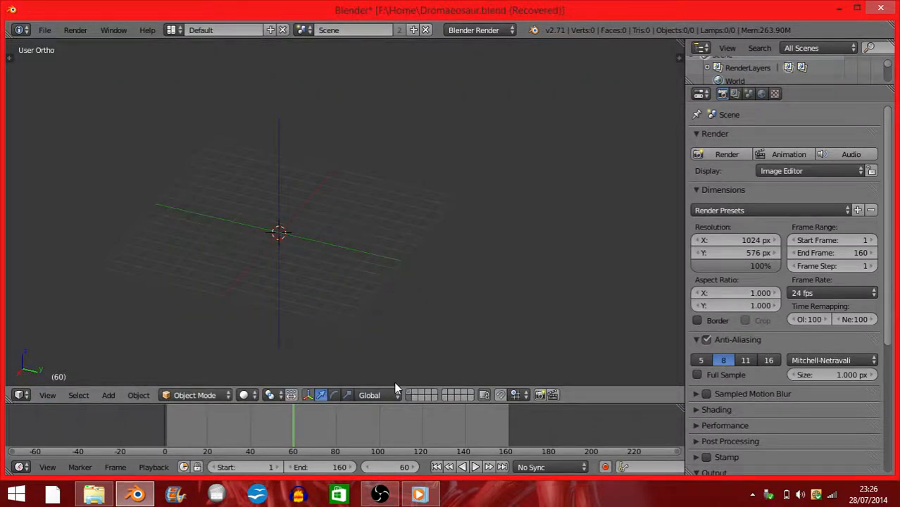
Show the first layer and select the dinosaur's jaw bone in a close-up right-side view
left_click(407, 391)
left_click(53, 395)
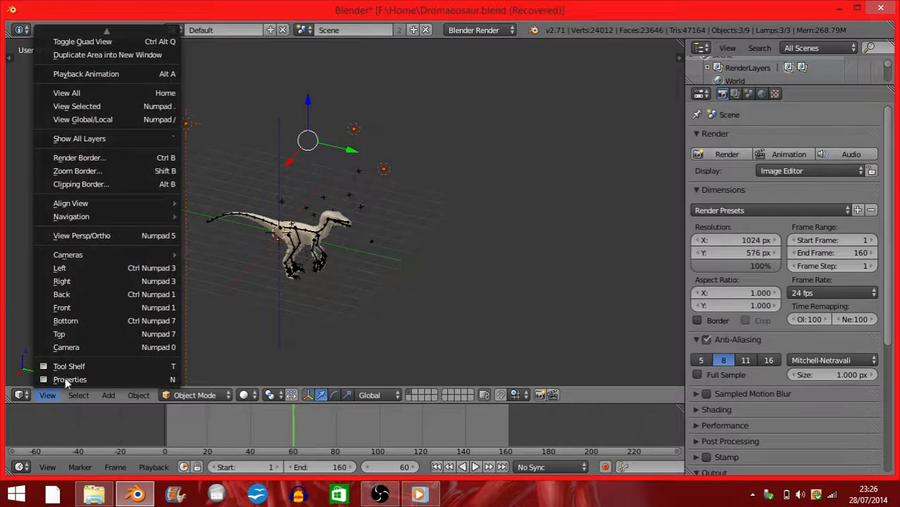
left_click(126, 281)
scroll(363, 236, "up", 8)
right_click(396, 248)
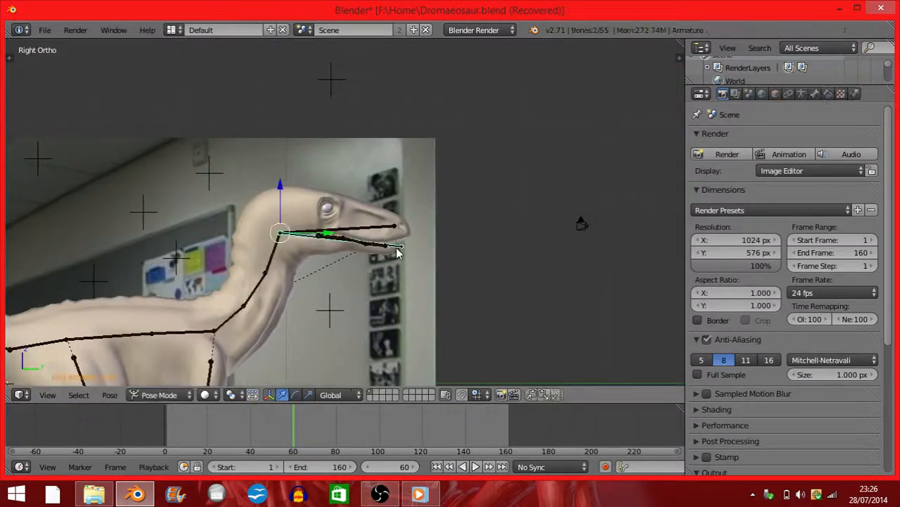
middle_click_drag(398, 269, 311, 239, "shift")
middle_click_drag(273, 277, 275, 278)
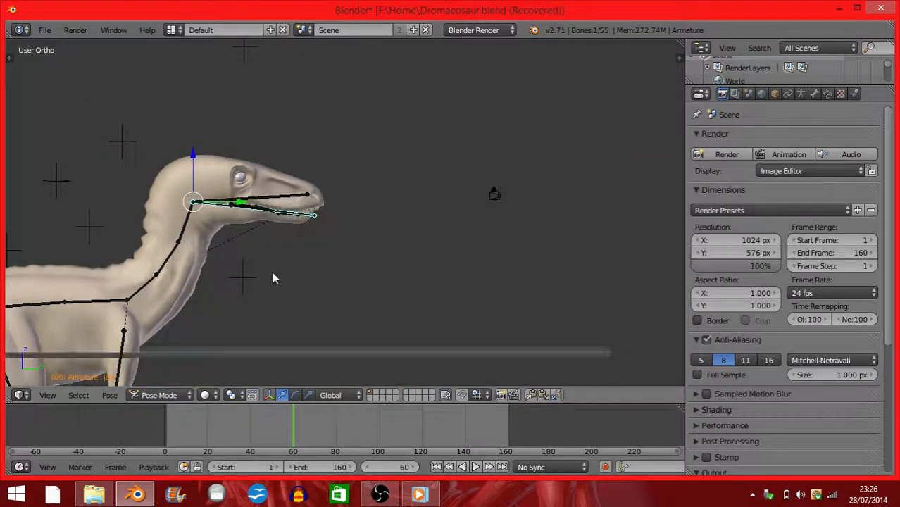
left_click(55, 396)
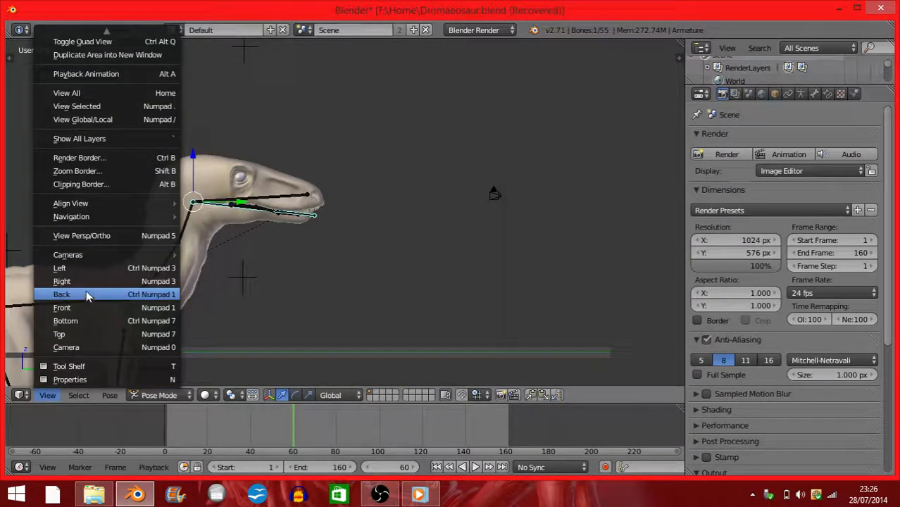
left_click(61, 282)
middle_click_drag(277, 269, 349, 245, "shift")
Turn on automatic keyframing and key the jaw bone's current pose at frame 60
key("r")
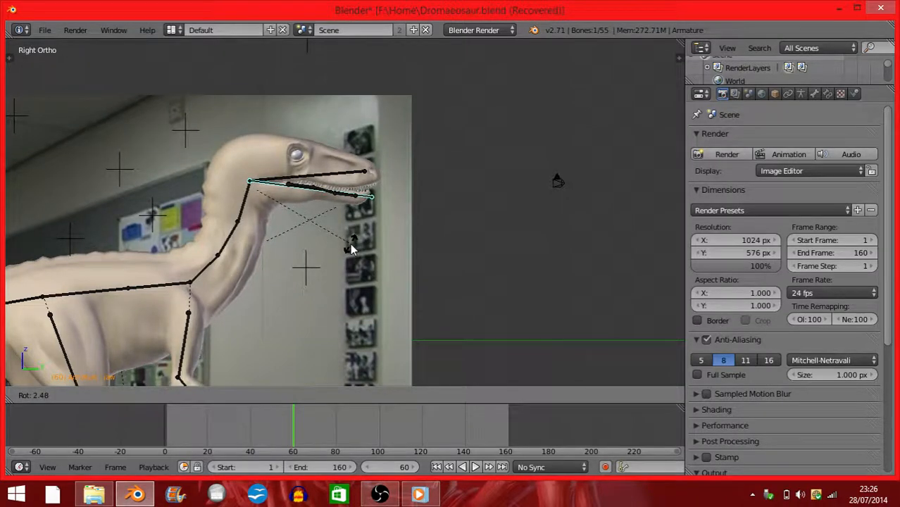
right_click(351, 244)
left_click(606, 468)
key("r")
right_click(434, 227)
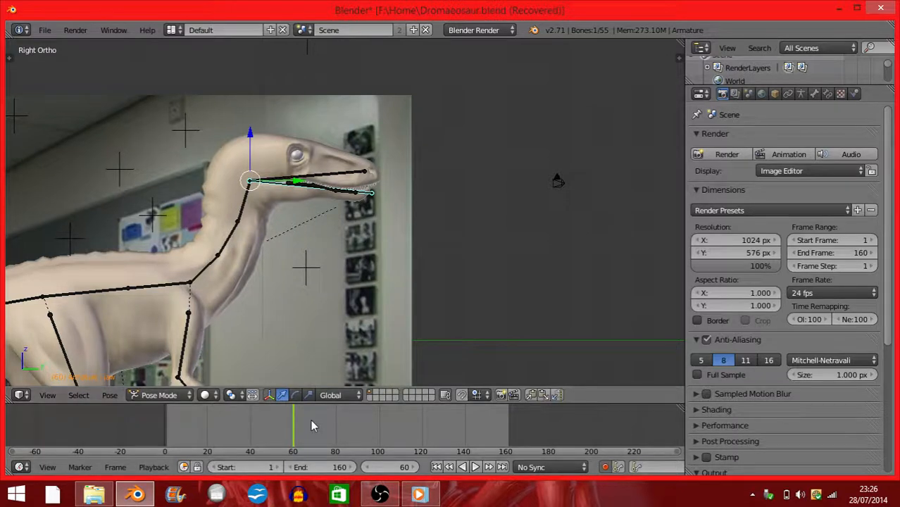
Advance to frame 70 and rotate the jaw bone about 52 degrees downward to key an open mouth
left_click(413, 469)
left_click(413, 468)
left_click(414, 469)
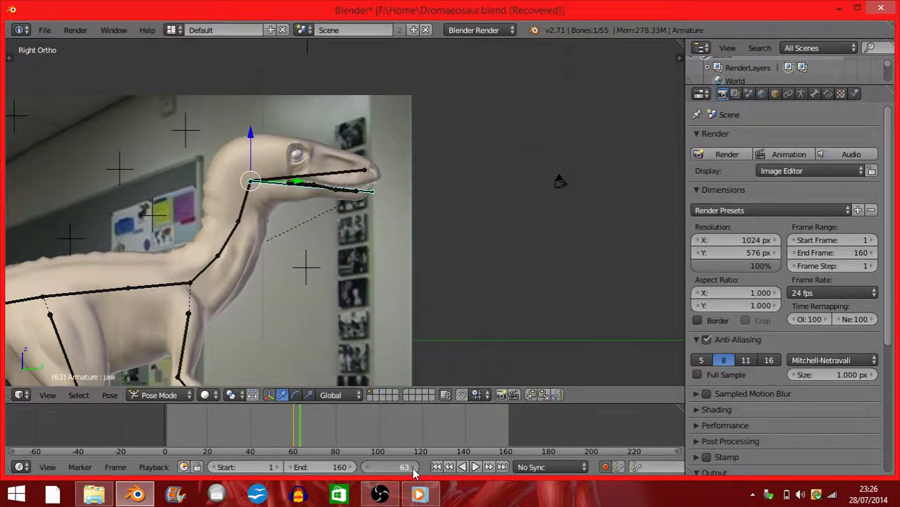
left_click(413, 468)
left_click(413, 468)
left_click(413, 468)
left_click(414, 468)
left_click(414, 468)
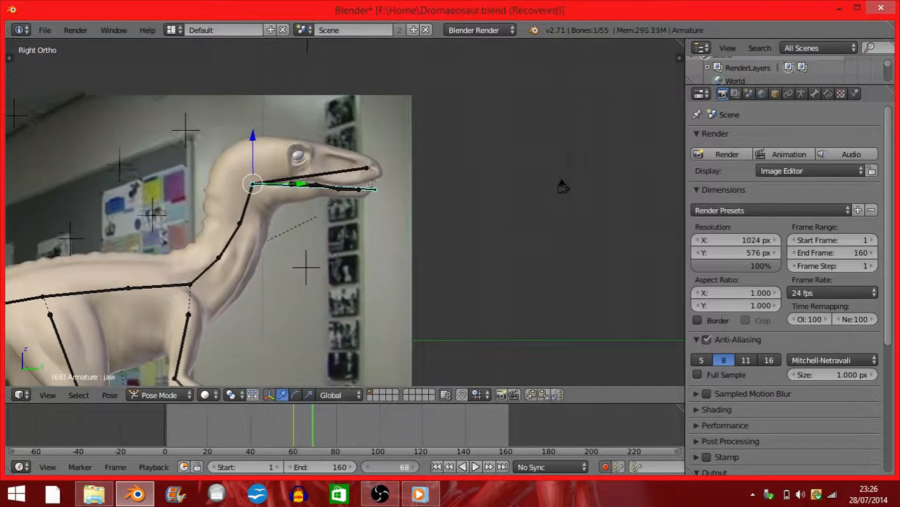
left_click(414, 468)
left_click(413, 468)
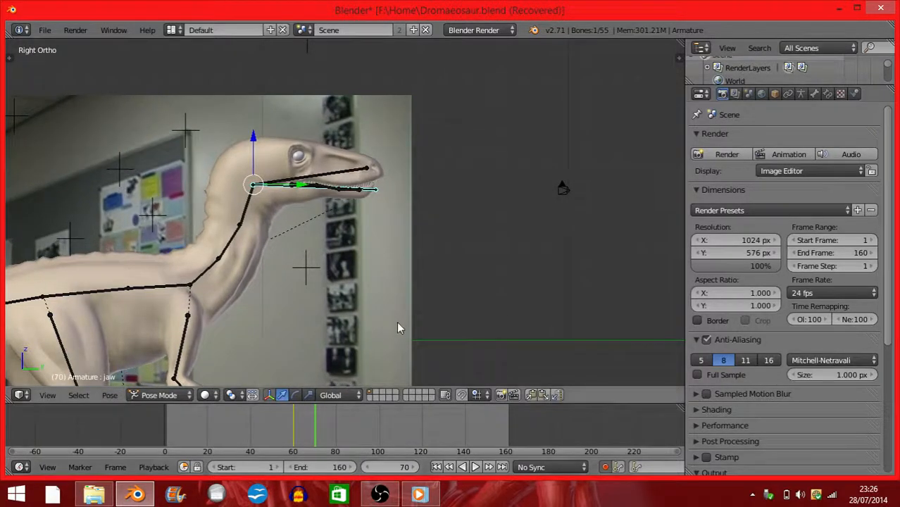
key("r")
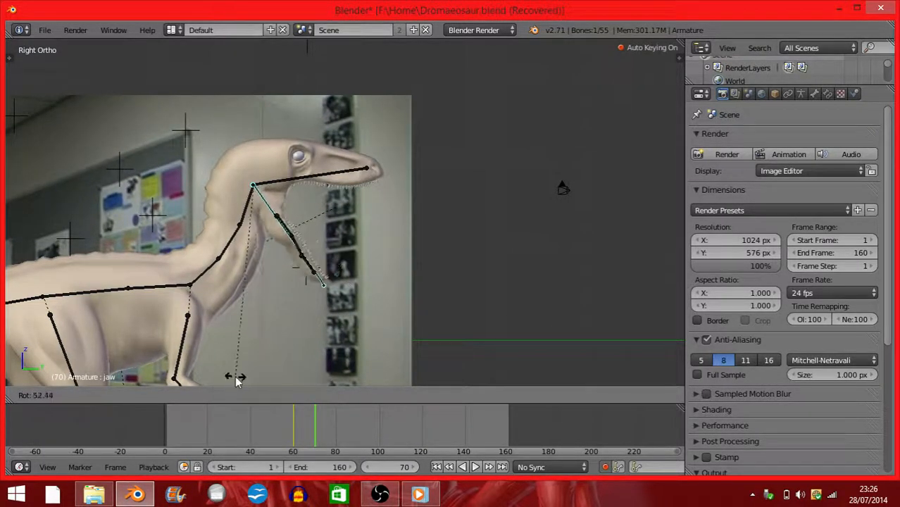
left_click(234, 377)
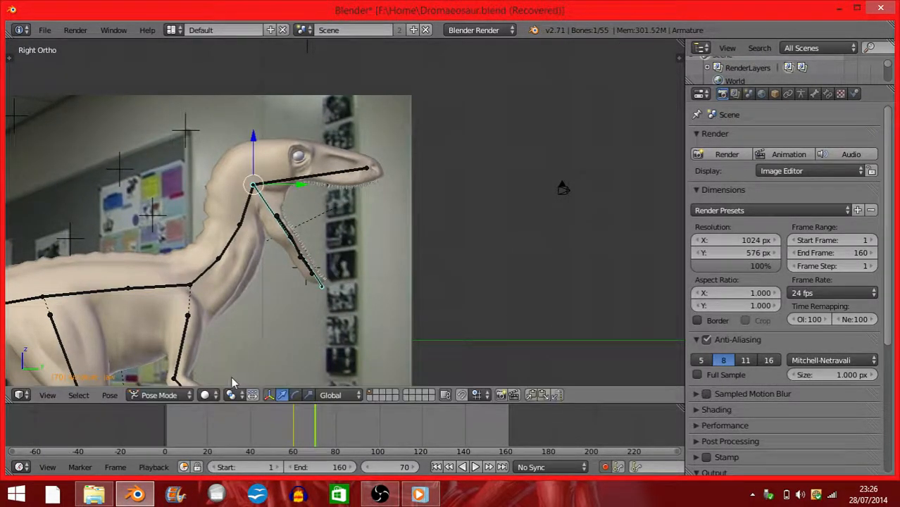
Play the animation from around frame 39 to check the jaw opening, and stop the playback
left_click(248, 427)
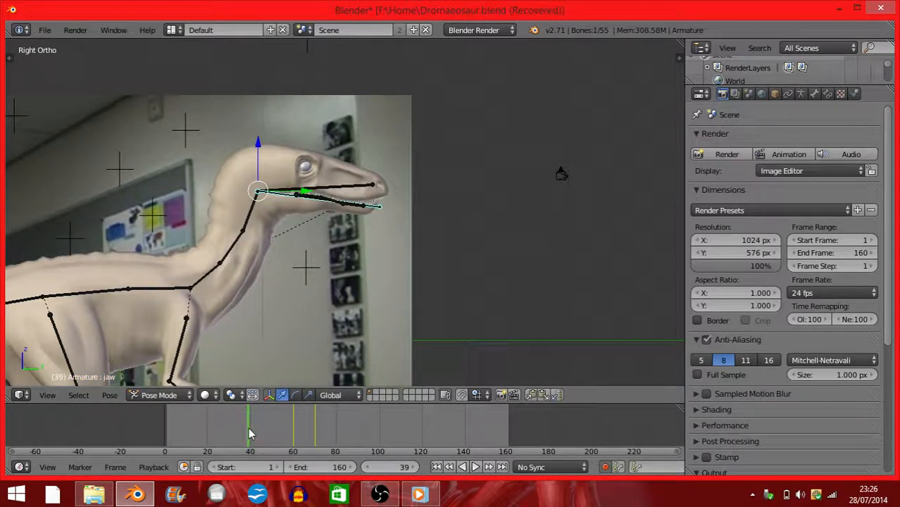
key("alt+a")
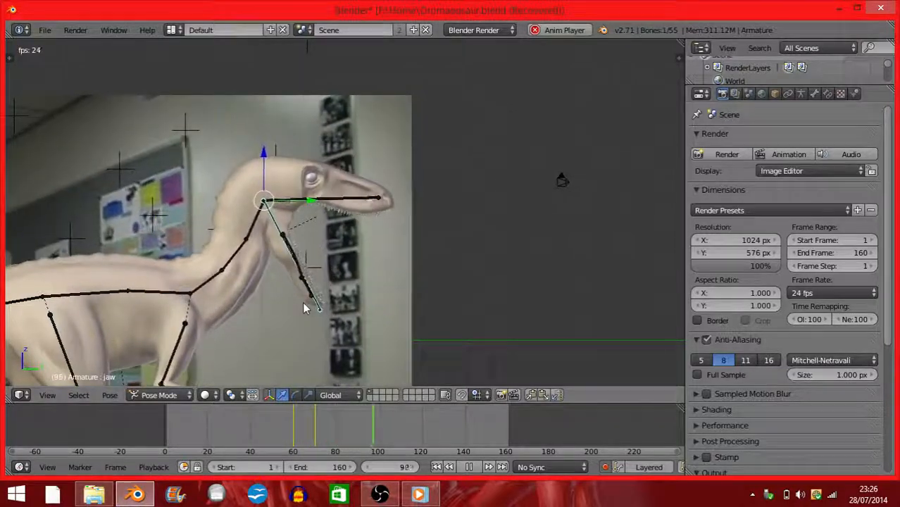
key("Escape")
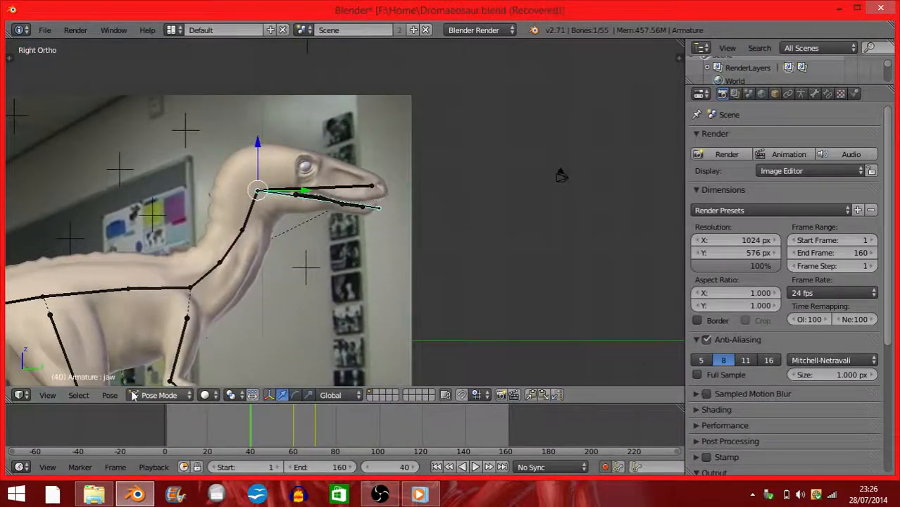
Look through the camera with all bones deselected and render frame 65
left_click(47, 395)
left_click(93, 345)
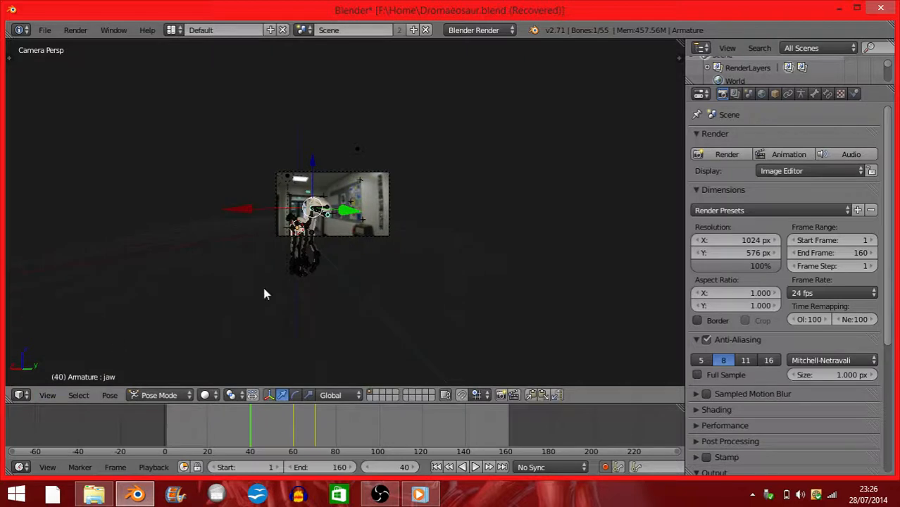
scroll(264, 294, "up", 8)
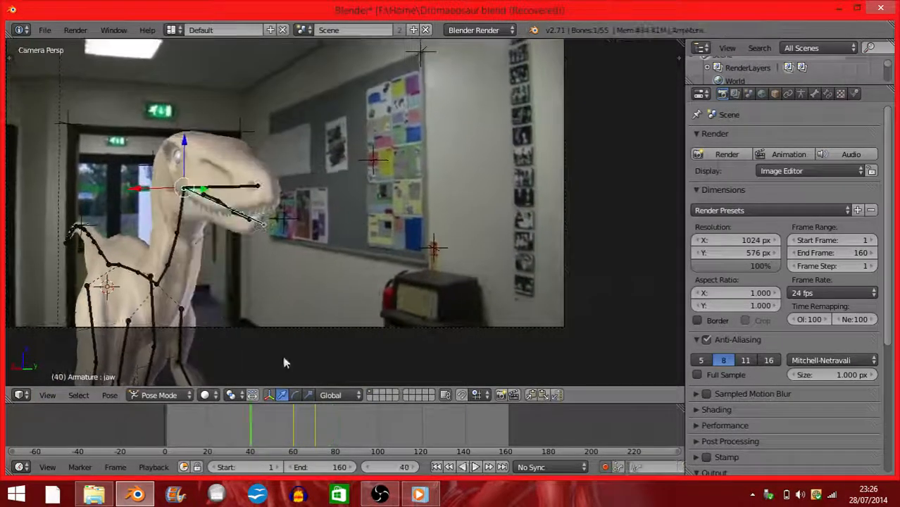
left_click(315, 420)
key("a")
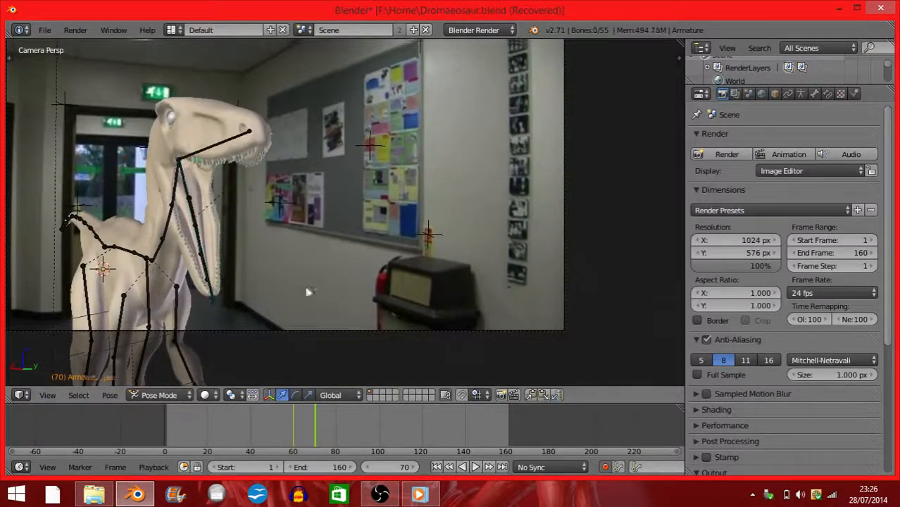
scroll(307, 291, "down", 3)
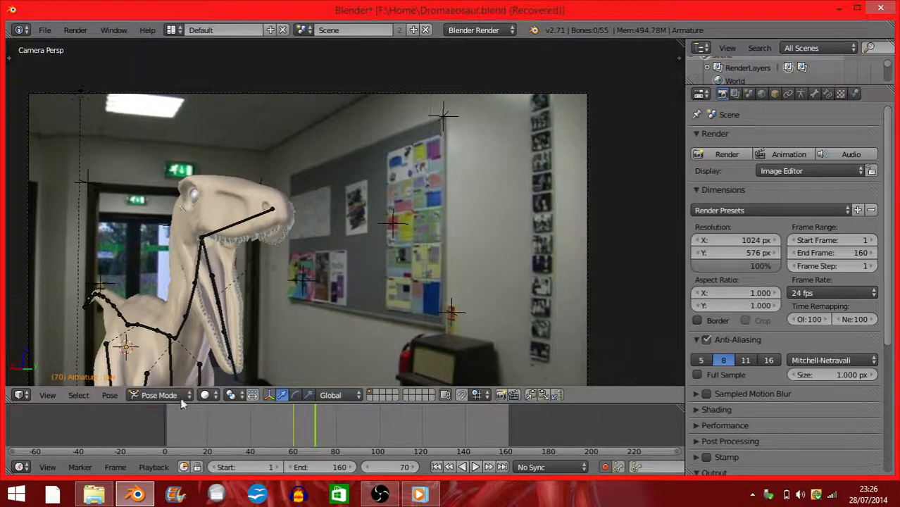
left_click(303, 427)
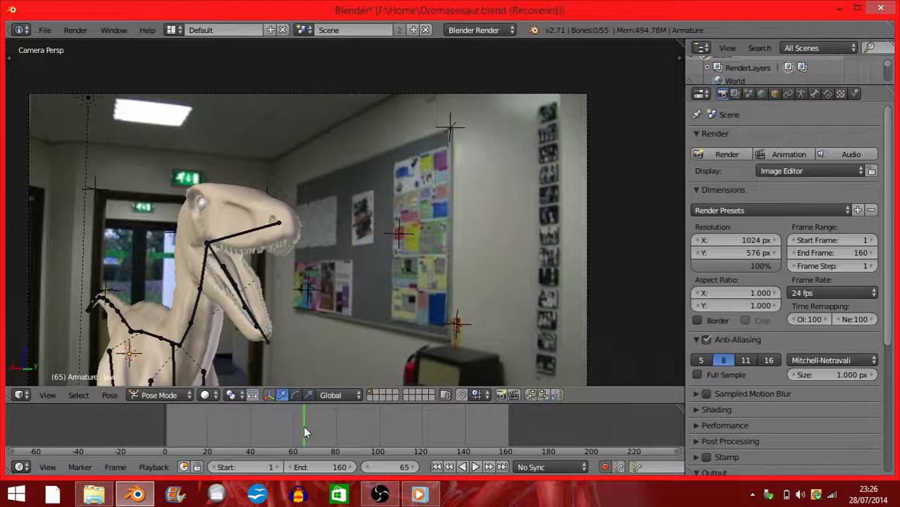
left_click(727, 153)
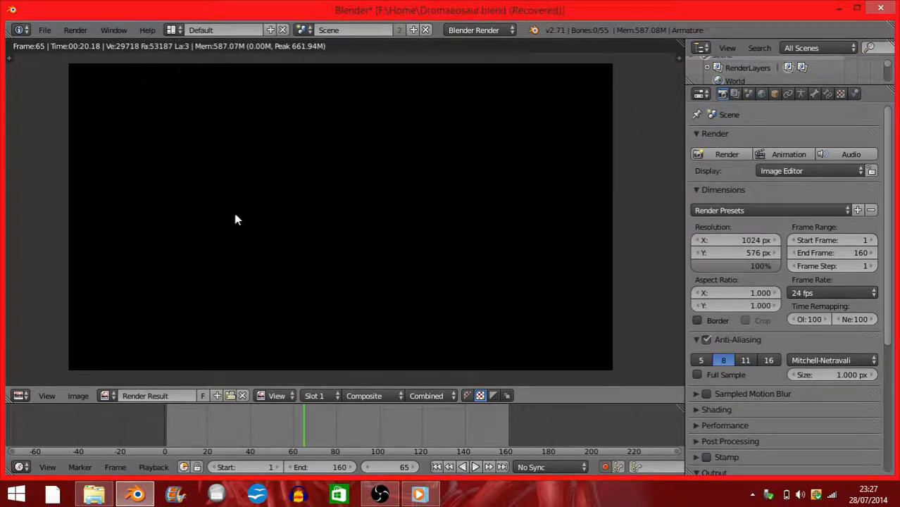
Return to the Node Editor, connect Alpha Over's Image output to the Composite node, and move the Composite and Viewer nodes apart
left_click(18, 395)
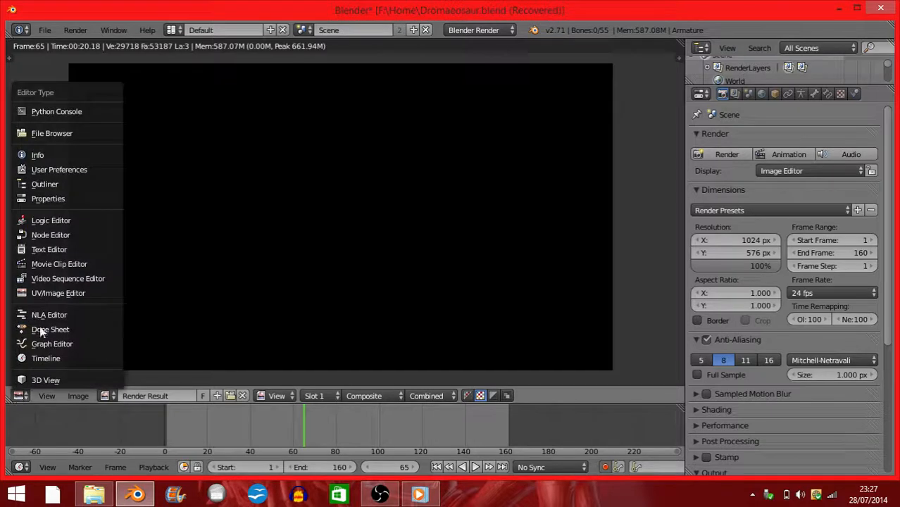
left_click(74, 235)
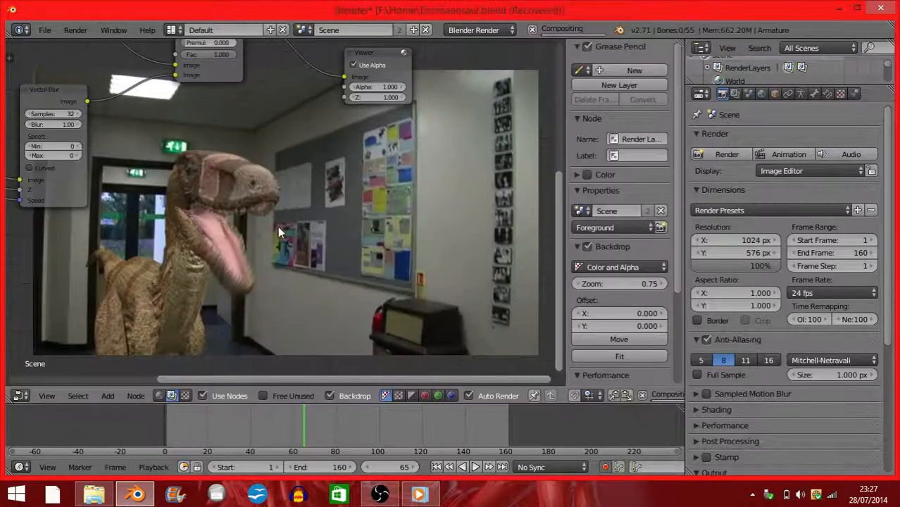
middle_click_drag(210, 218, 214, 340)
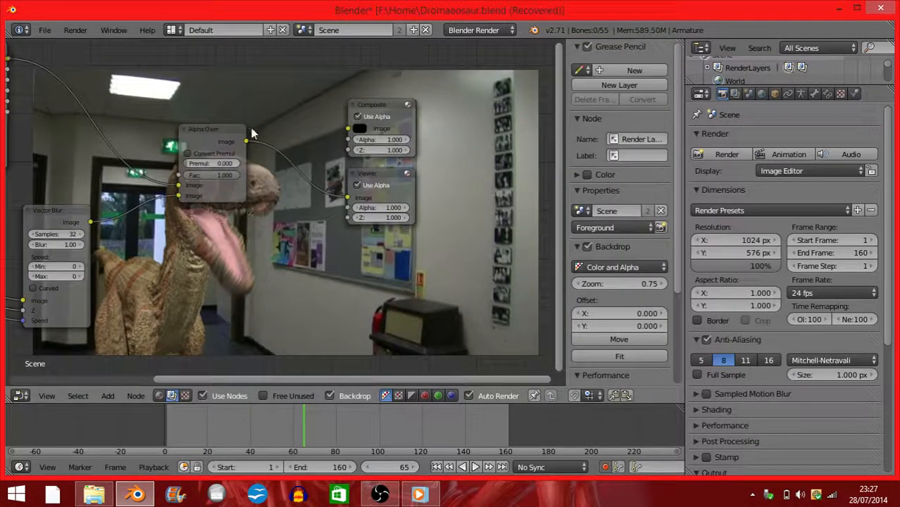
left_click_drag(246, 141, 348, 129)
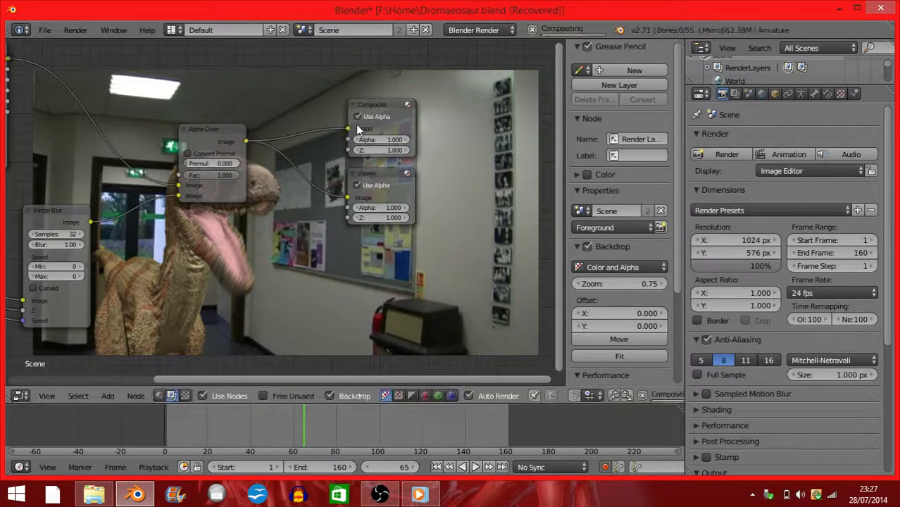
left_click_drag(394, 107, 436, 50)
left_click_drag(387, 173, 431, 184)
Render frame 65 again and examine the motion blur on the dinosaur's open jaw up close
left_click(726, 154)
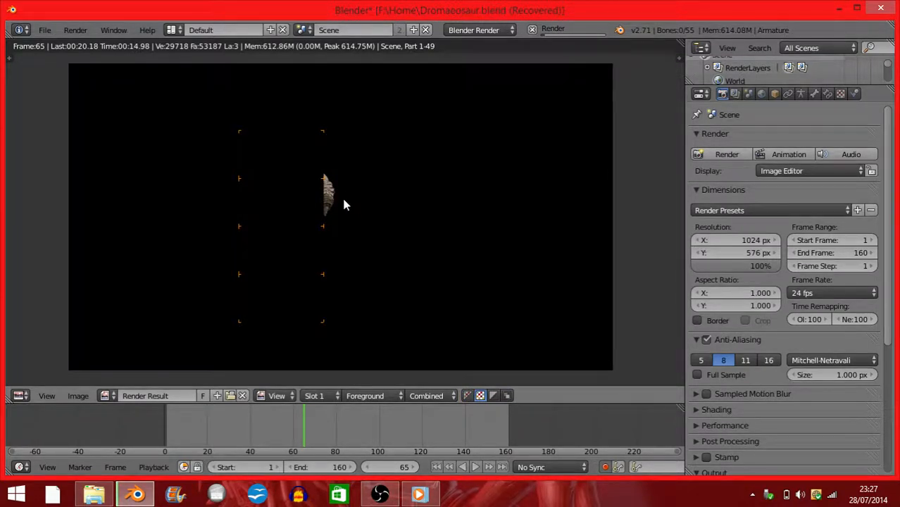
scroll(342, 200, "down", 1)
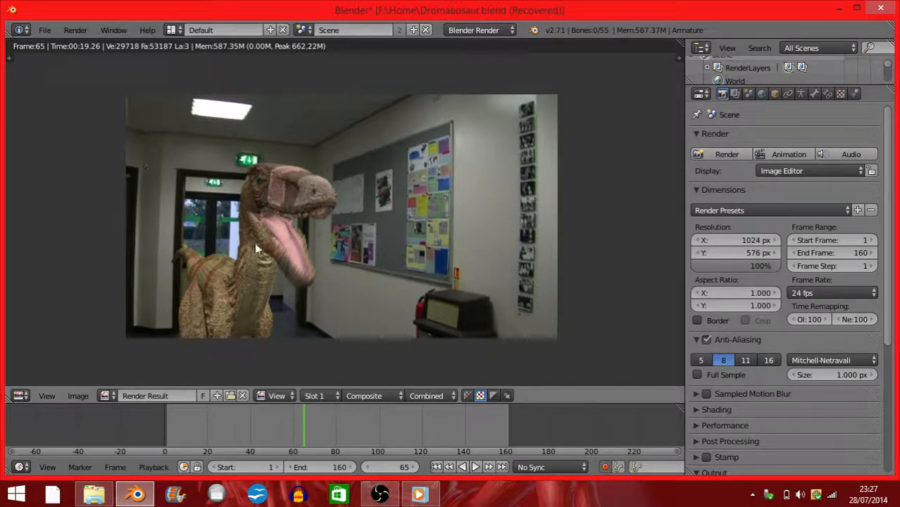
scroll(243, 127, "up", 4)
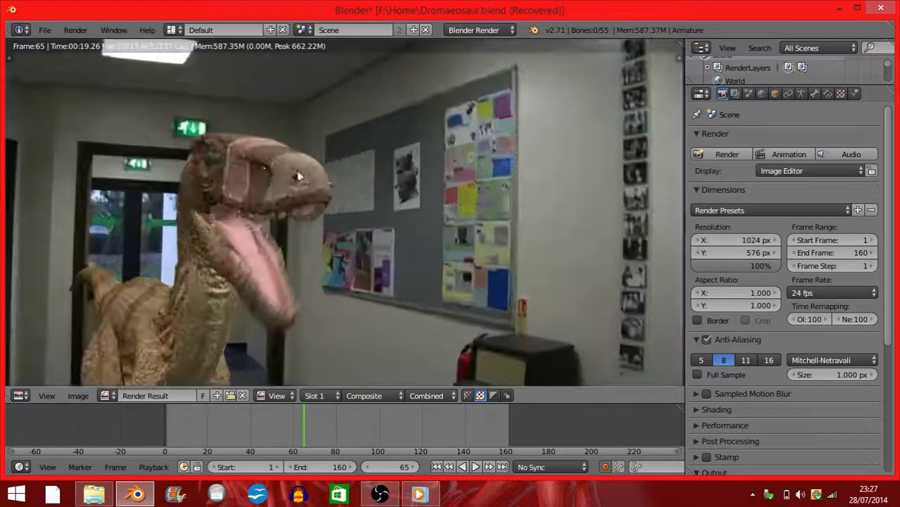
scroll(304, 199, "up", 4)
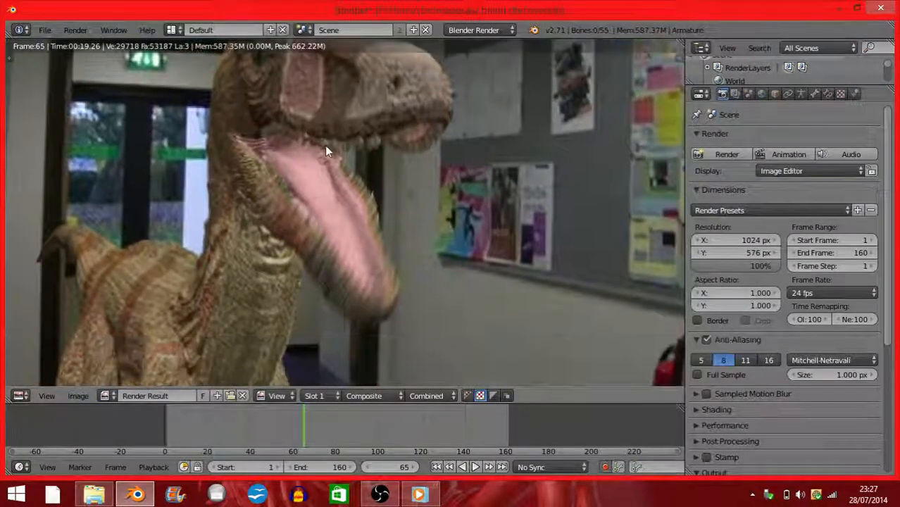
scroll(208, 220, "down", 1)
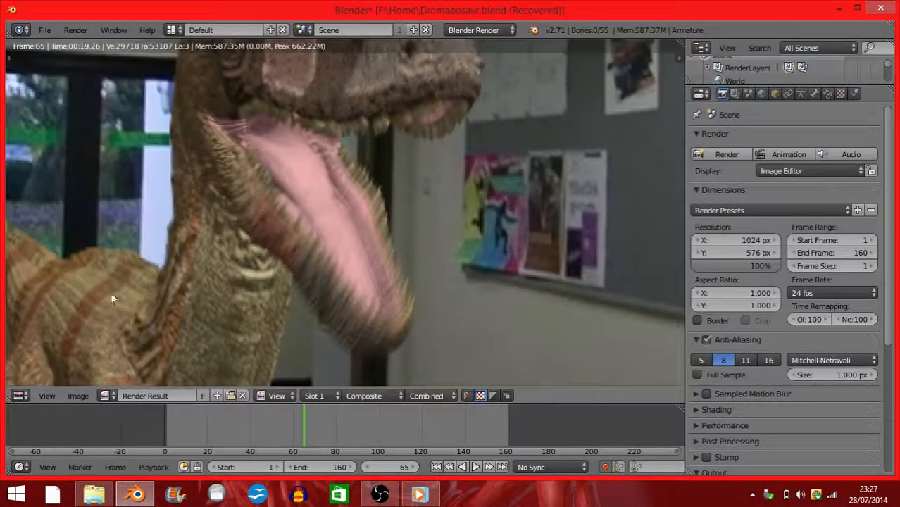
Go back to the Node Editor and set the Vector Blur node's Blur to 0.75
left_click(21, 395)
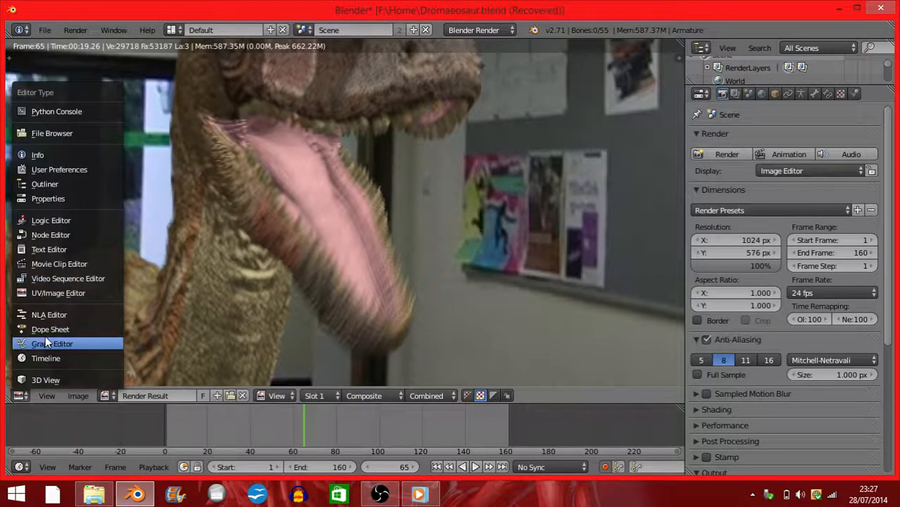
left_click(50, 235)
scroll(143, 239, "up", 3)
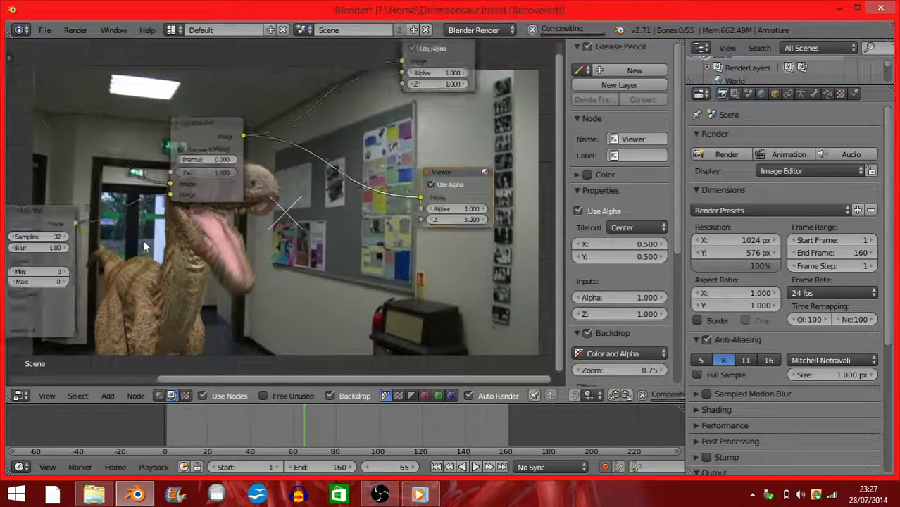
middle_click_drag(139, 255, 382, 176)
left_click(252, 173)
type("0.75")
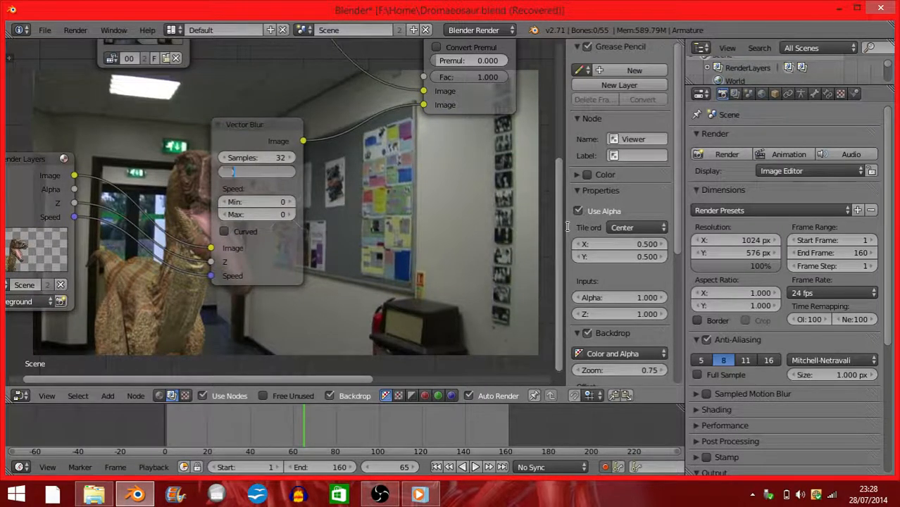
key("Return")
Rearrange the Movie Clip, Render Layers, Vector Blur and Alpha Over nodes to make room between Vector Blur and Alpha Over
middle_click_drag(460, 261, 579, 342)
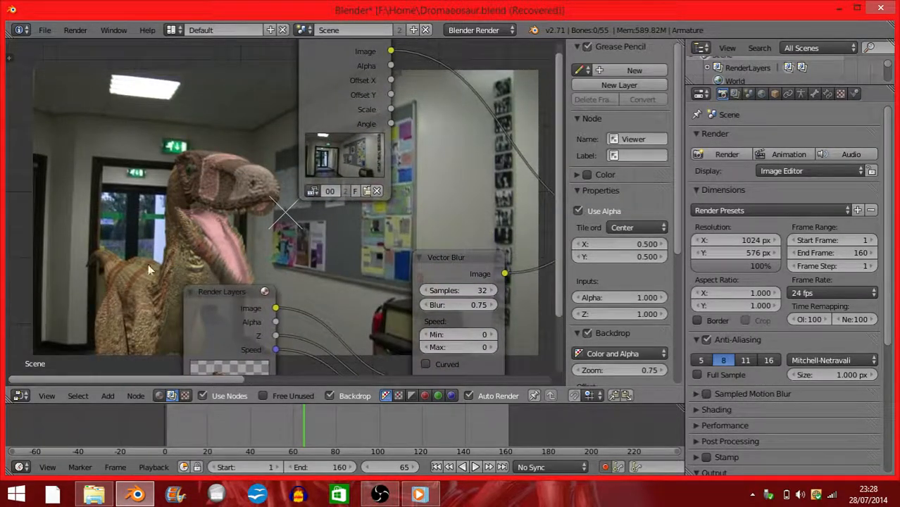
scroll(148, 264, "down", 4)
middle_click_drag(148, 264, 515, 249)
scroll(574, 249, "down", 7)
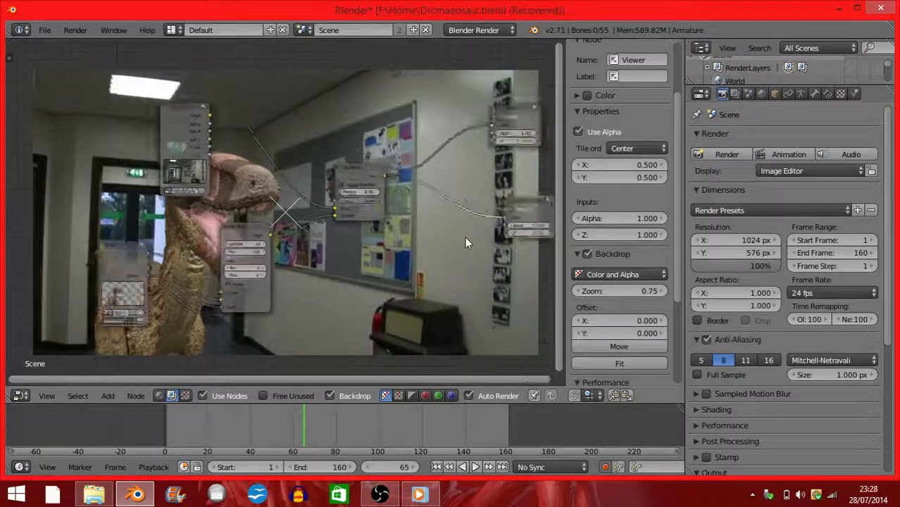
scroll(465, 240, "down", 3)
middle_click_drag(463, 241, 427, 255)
left_click_drag(163, 145, 120, 165)
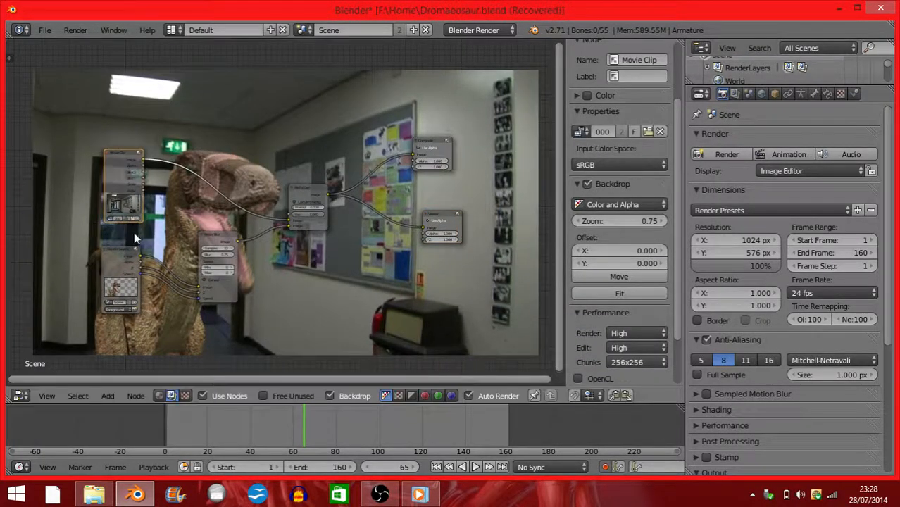
left_click_drag(130, 250, 119, 255)
left_click_drag(213, 245, 186, 246)
mouse_move(309, 203)
left_mouse_down()
mouse_move(265, 190)
mouse_move(314, 179)
mouse_move(301, 190)
left_mouse_up()
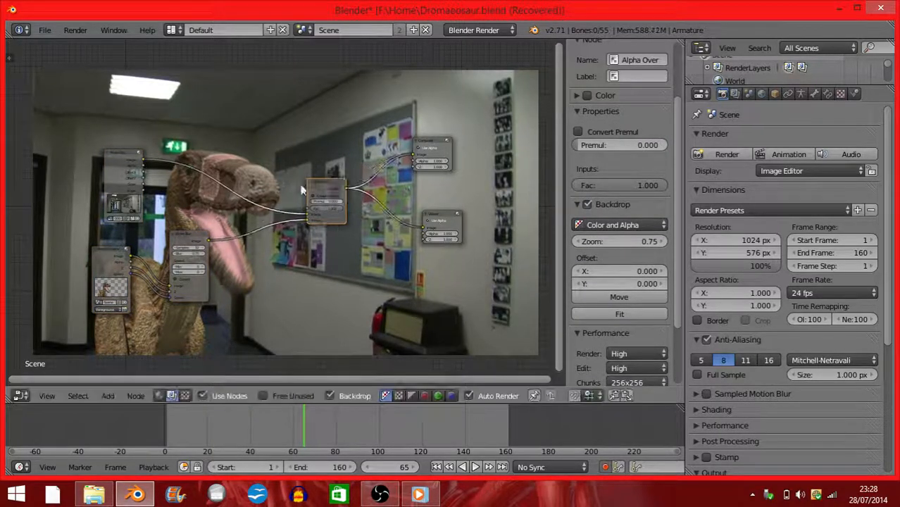
left_click_drag(121, 164, 106, 164)
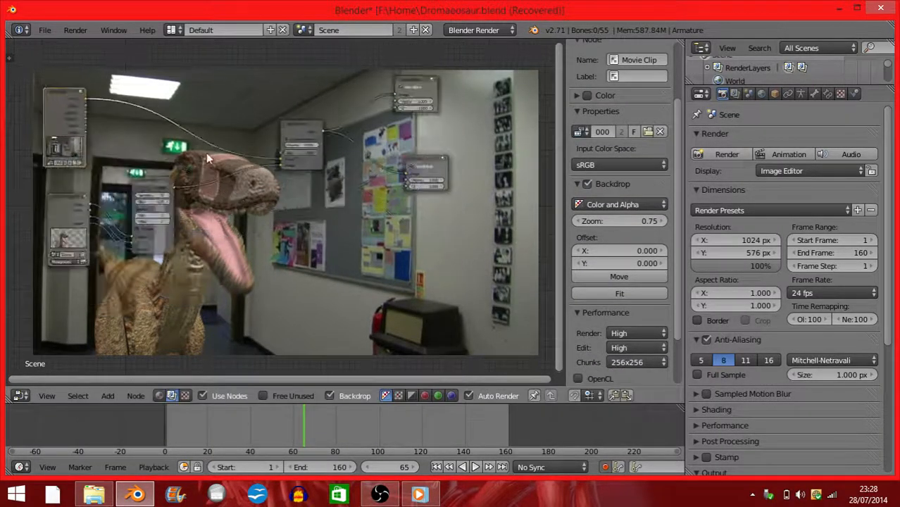
Insert an RGB Curves node on the link between Vector Blur and Alpha Over
scroll(207, 153, "up", 3)
key("shift+a")
mouse_move(173, 174)
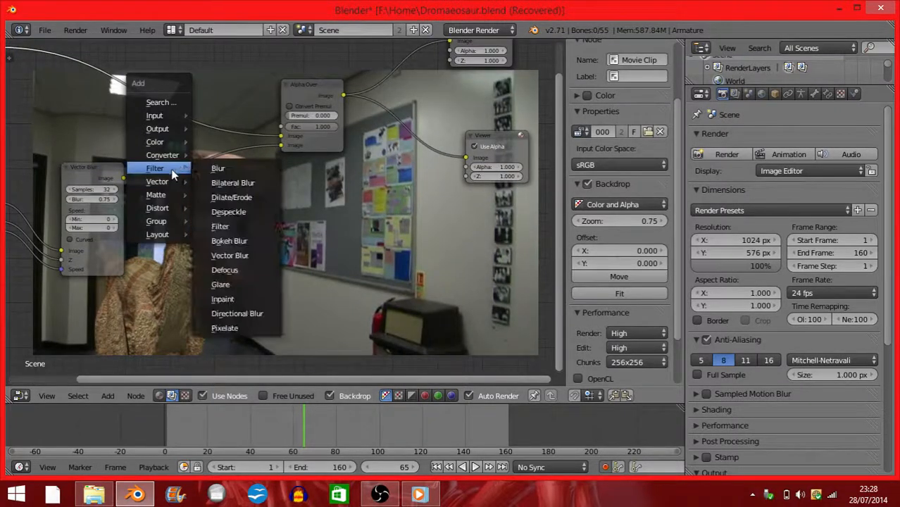
mouse_move(169, 143)
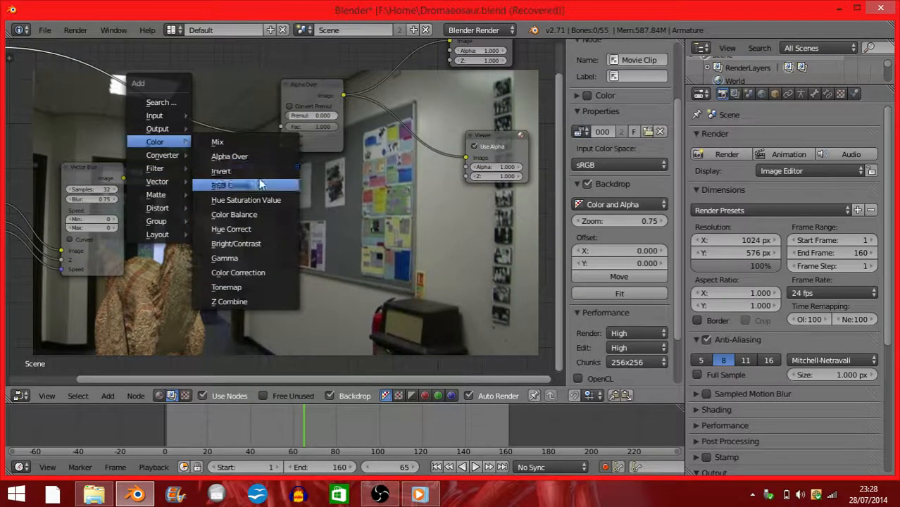
left_click(259, 184)
left_click(166, 155)
left_click_drag(84, 176, 61, 208)
left_click_drag(216, 168, 190, 171)
Add a point to the RGB Curves combined curve and raise it to about X 0.63, Y 0.72
middle_click_drag(234, 207, 141, 202)
scroll(130, 169, "up", 3)
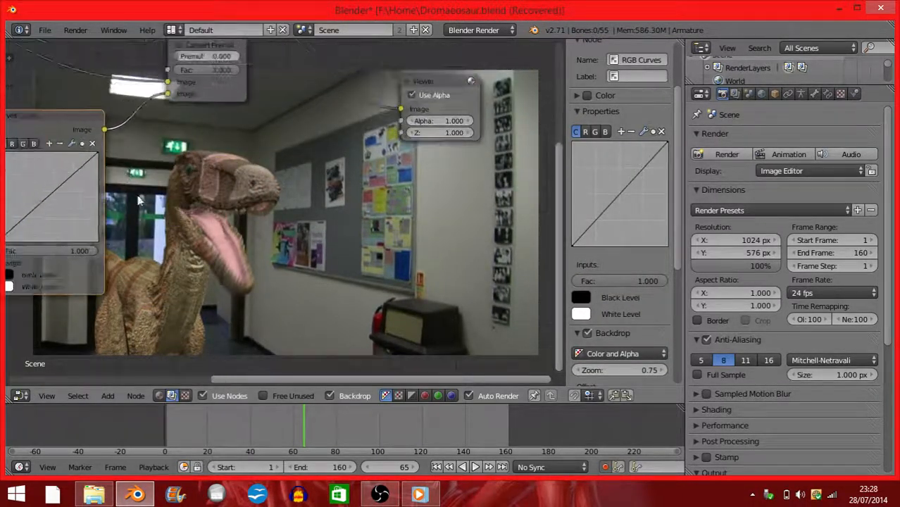
left_click_drag(62, 180, 60, 177)
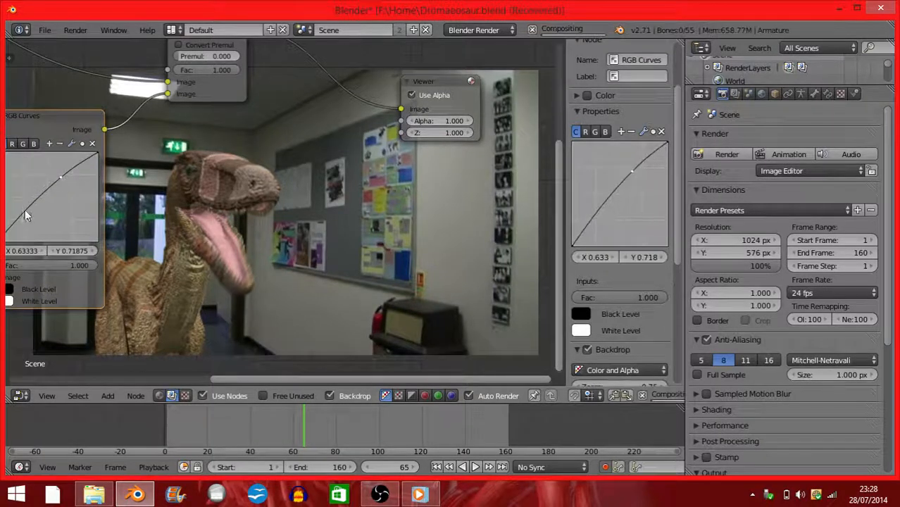
Add a lower point to the RGB Curves combined curve and lower it to about X 0.29, Y 0.23
left_click_drag(24, 212, 26, 218)
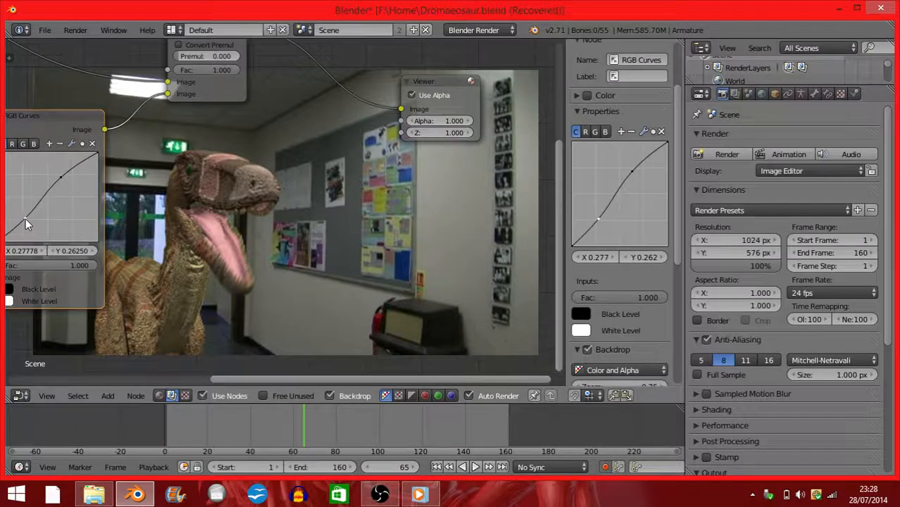
left_click_drag(58, 181, 64, 181)
left_click_drag(25, 217, 25, 220)
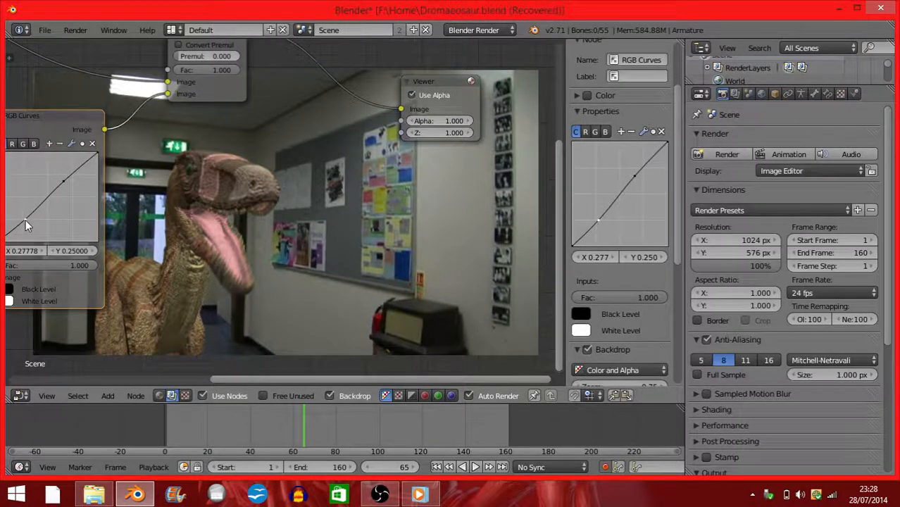
left_click_drag(25, 220, 26, 222)
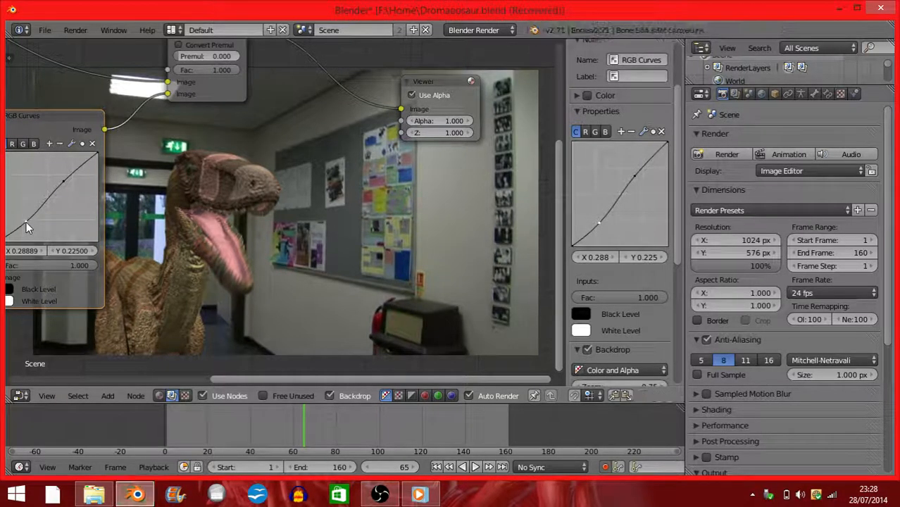
Move the upper point of the RGB Curves combined curve to about X 0.76, Y 0.91
middle_click_drag(168, 222, 105, 171)
scroll(100, 172, "down", 3)
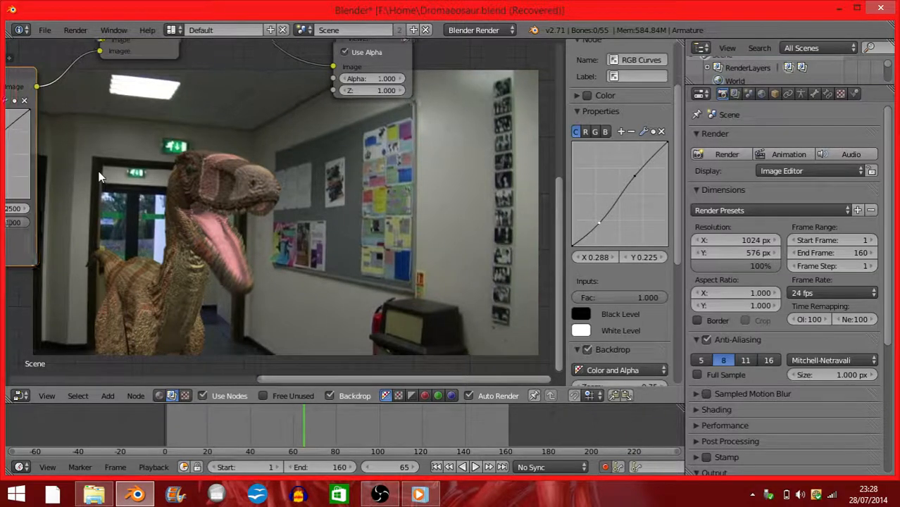
left_click_drag(55, 152, 67, 137)
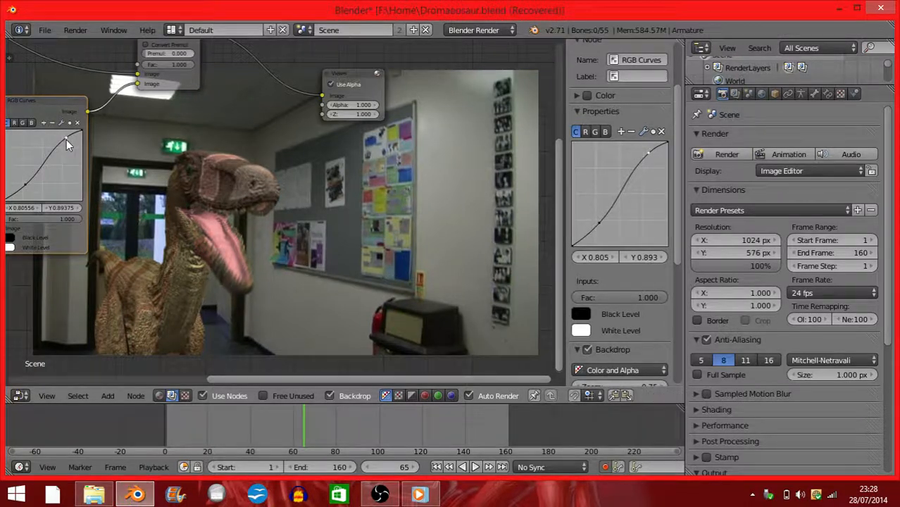
left_click_drag(67, 139, 62, 136)
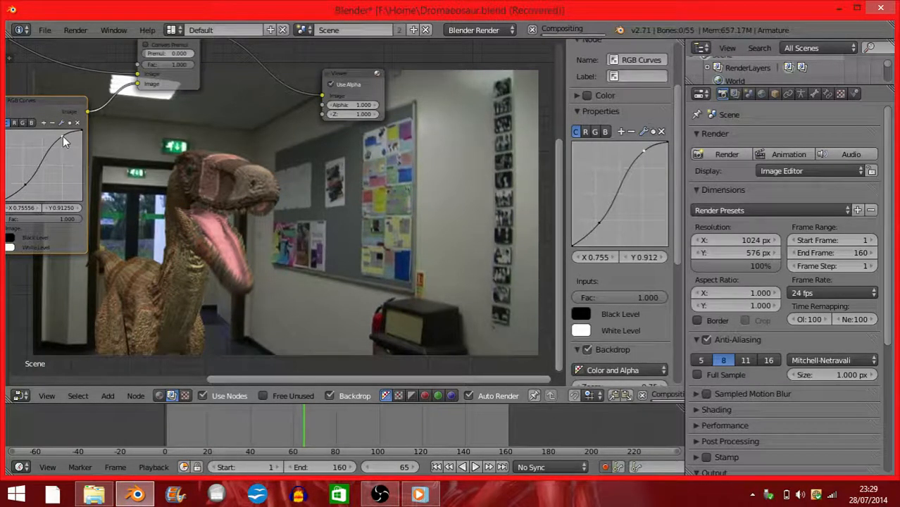
Preview the outputs of the Render Layers, Vector Blur, RGB Curves and Alpha Over nodes one after another on the backdrop
middle_click_drag(168, 190, 88, 286)
scroll(101, 160, "down", 4)
middle_click_drag(67, 208, 176, 131)
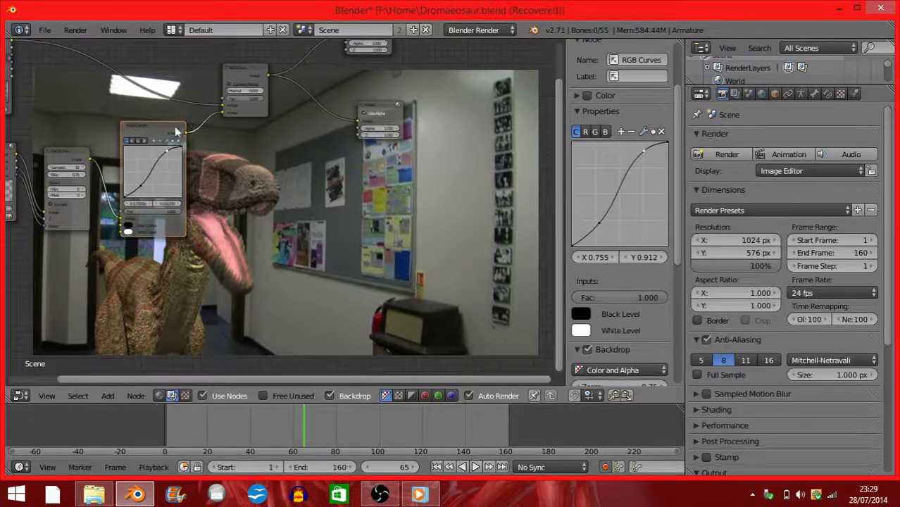
middle_click_drag(41, 163, 74, 49)
left_click(41, 162, "ctrl+shift")
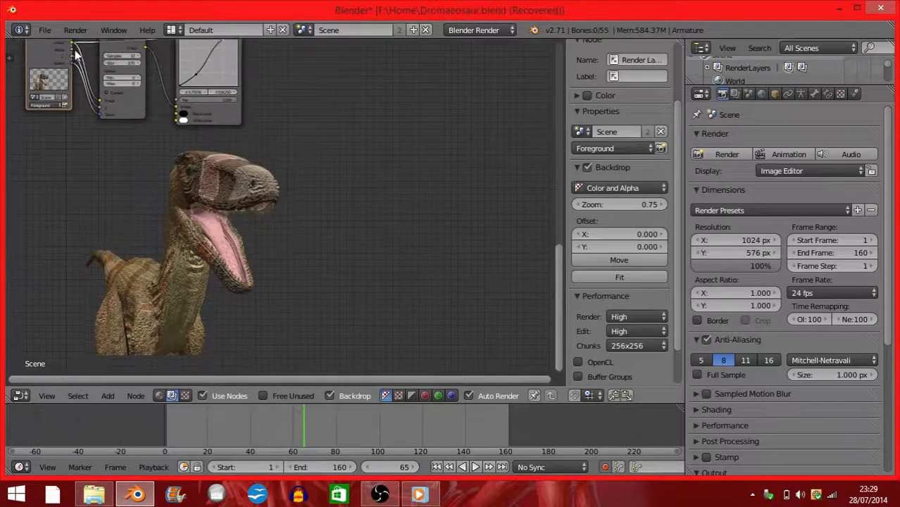
left_click(119, 42)
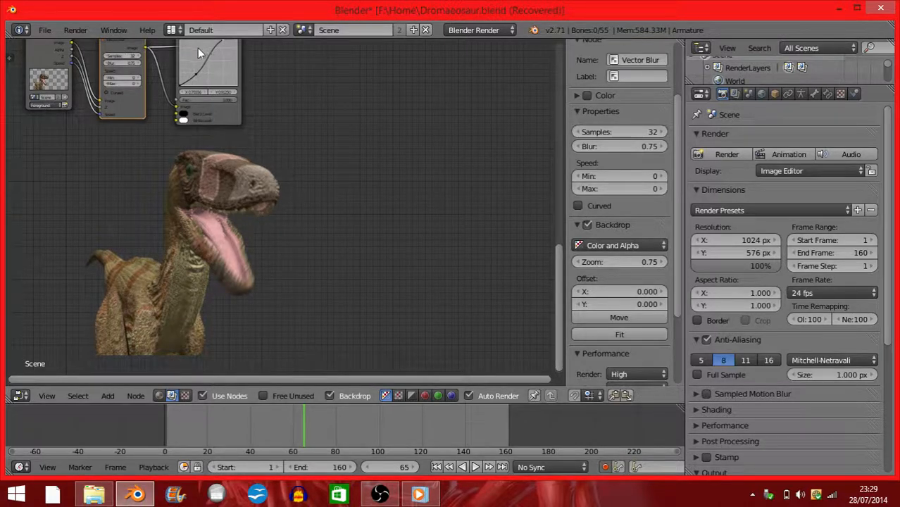
left_click(218, 118)
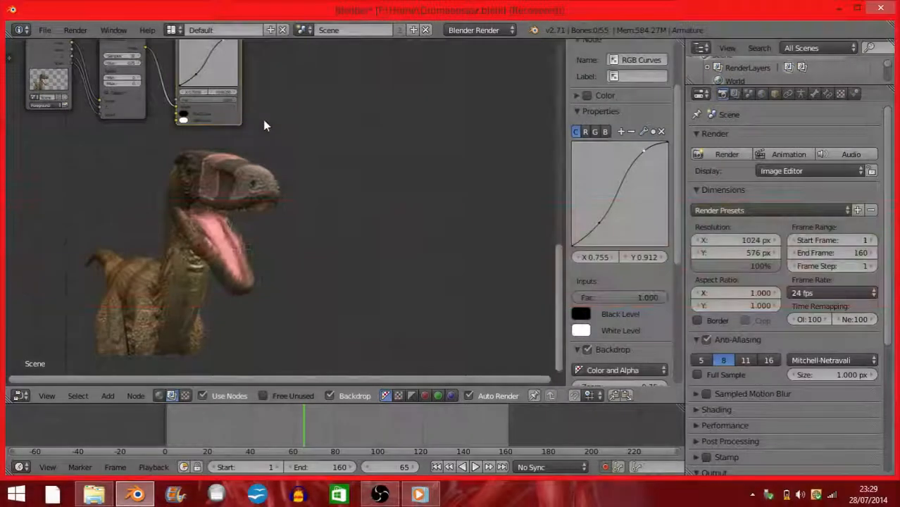
middle_click_drag(264, 124, 209, 182)
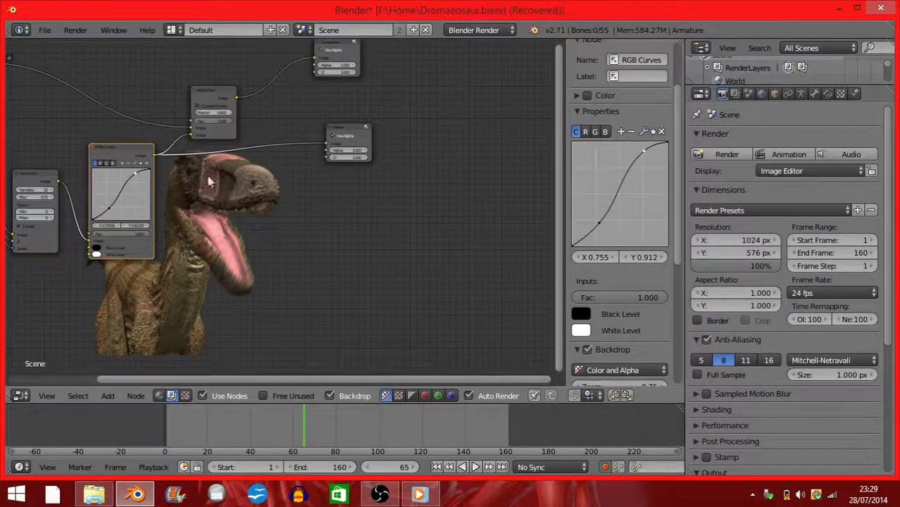
left_click(215, 95)
middle_click_drag(219, 123, 91, 158)
middle_click_drag(185, 228, 180, 153)
scroll(197, 188, "up", 1)
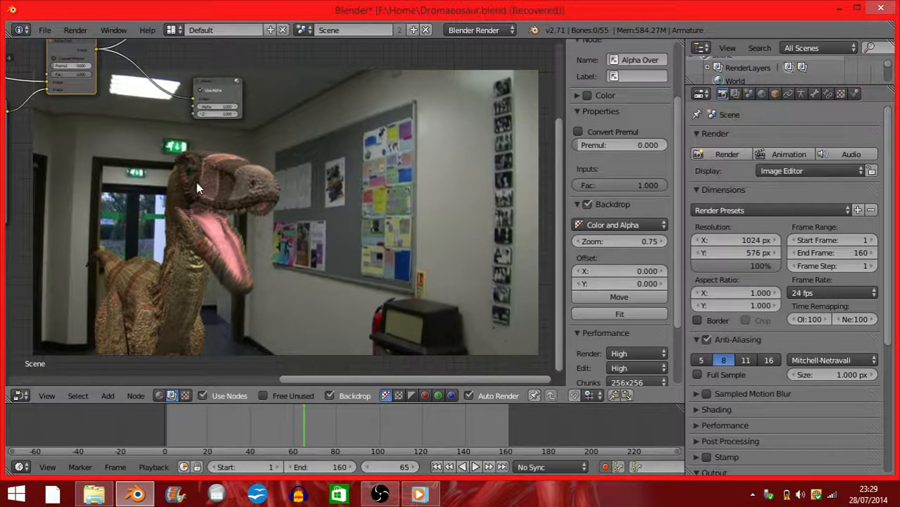
Move the Composite and Viewer nodes farther from Alpha Over to make room for another node
middle_click_drag(196, 182, 68, 282)
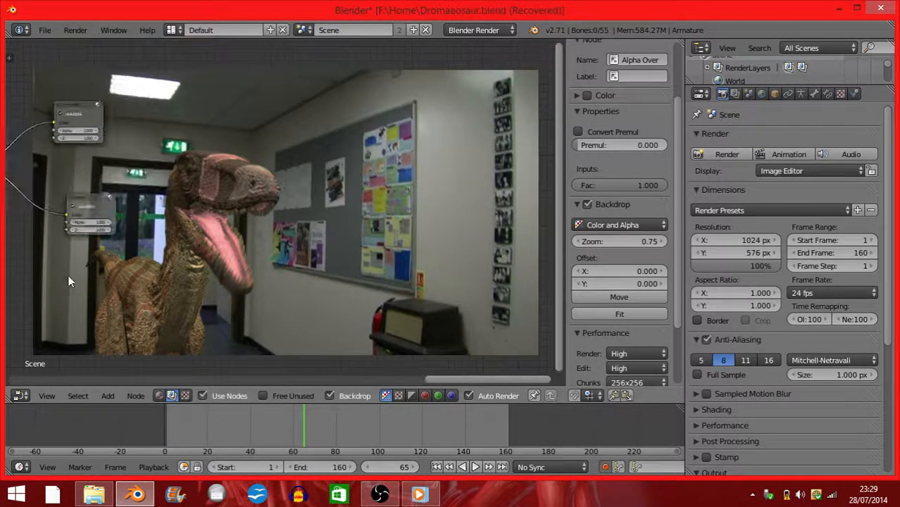
left_click(81, 115)
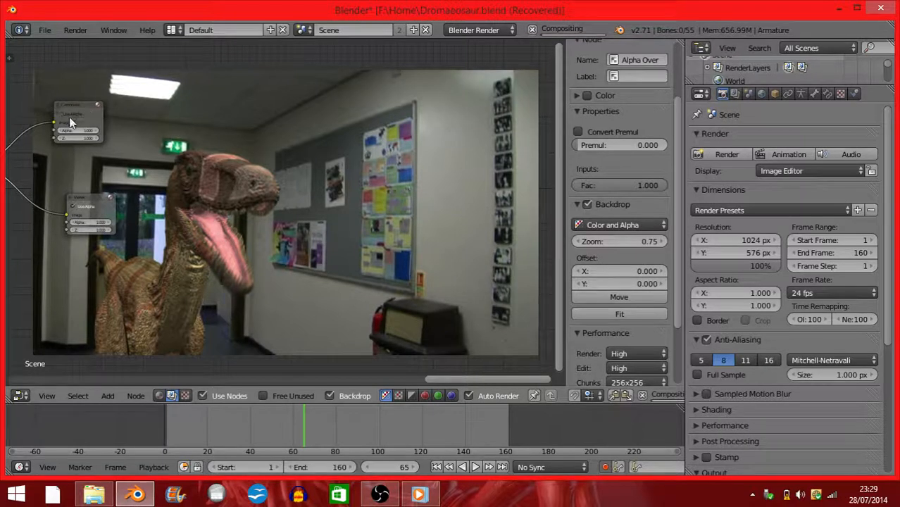
left_click_drag(69, 118, 145, 119)
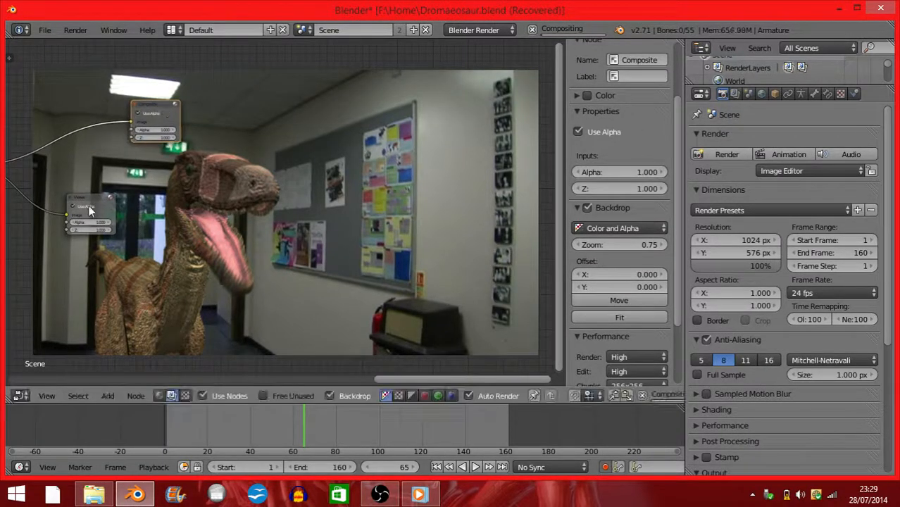
left_click_drag(70, 205, 307, 196)
left_click_drag(156, 111, 322, 111)
middle_click_drag(230, 169, 332, 106)
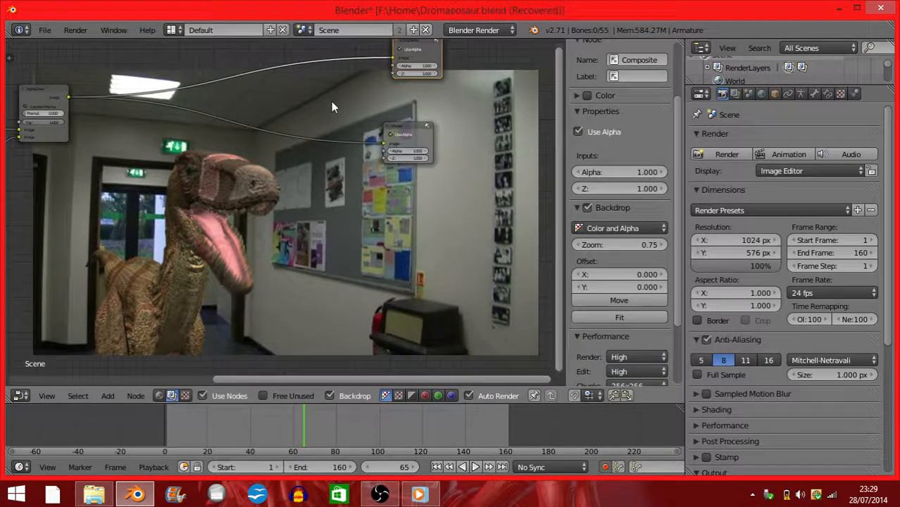
Insert a second RGB Curves node on the link between Alpha Over and Viewer
key("shift+a")
mouse_move(230, 140)
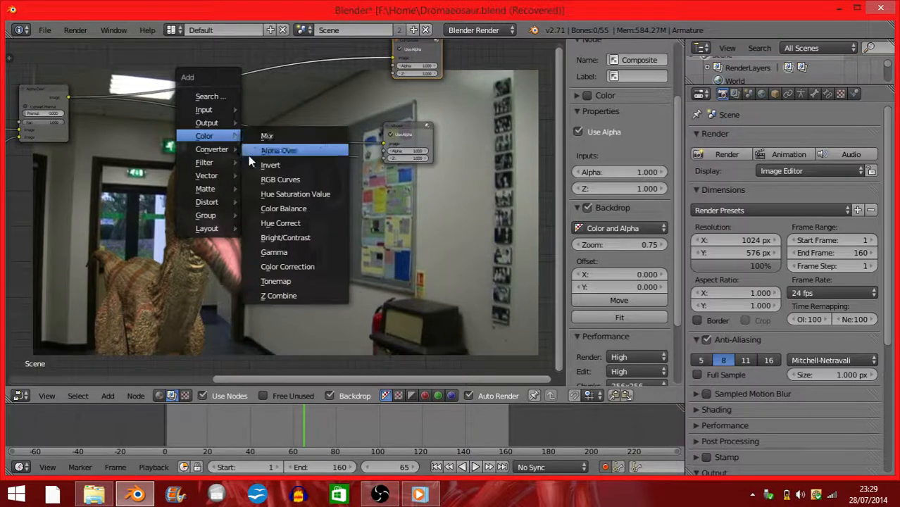
left_click(280, 179)
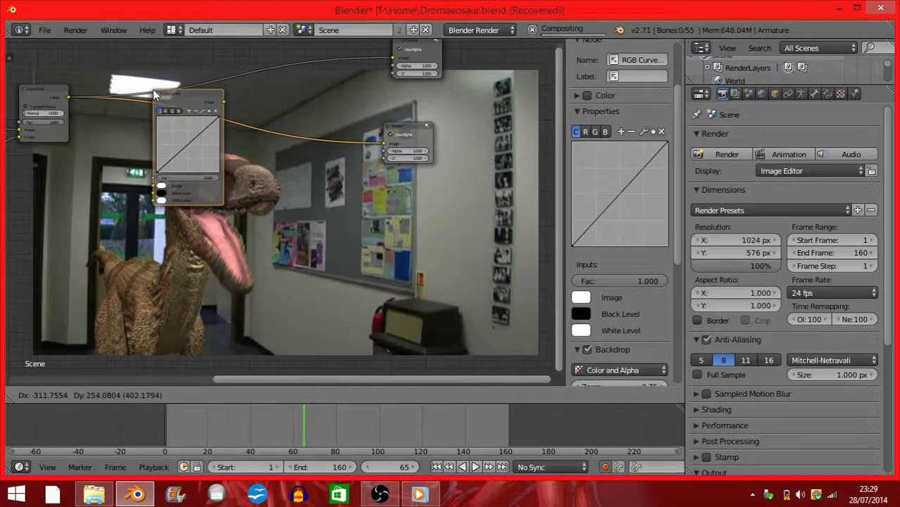
left_click(128, 100)
Shape the second RGB Curves node's combined curve into an S with its lower point at about X 0.29, Y 0.23, and reposition the node
left_click_drag(148, 132, 146, 128)
left_click_drag(119, 156, 123, 158)
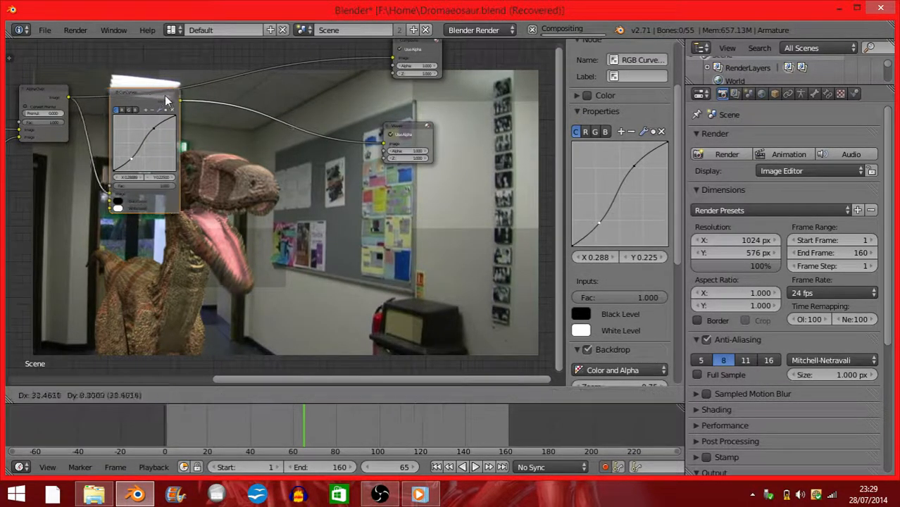
scroll(252, 130, "down", 1)
middle_click_drag(252, 130, 195, 206)
left_click_drag(127, 156, 156, 157)
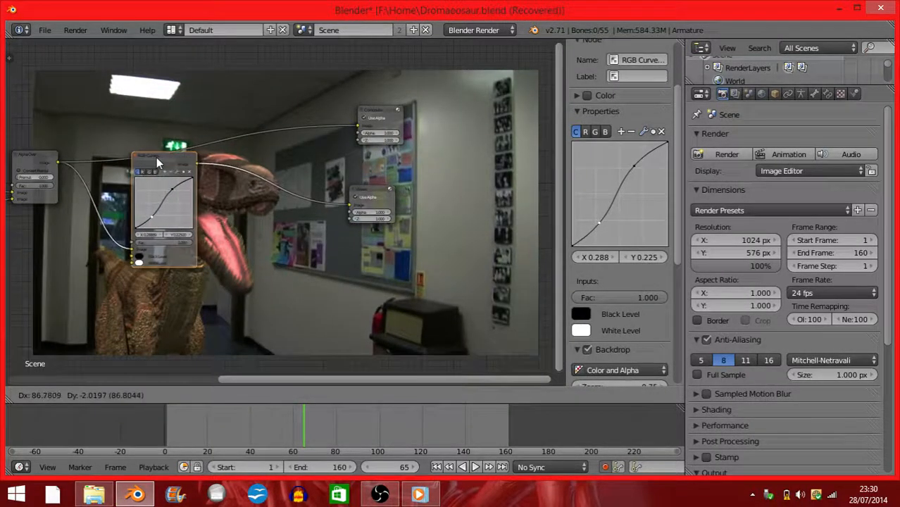
Compare the Alpha Over output with the second RGB Curves output on the backdrop
left_click(36, 162)
middle_click_drag(50, 141, 39, 279)
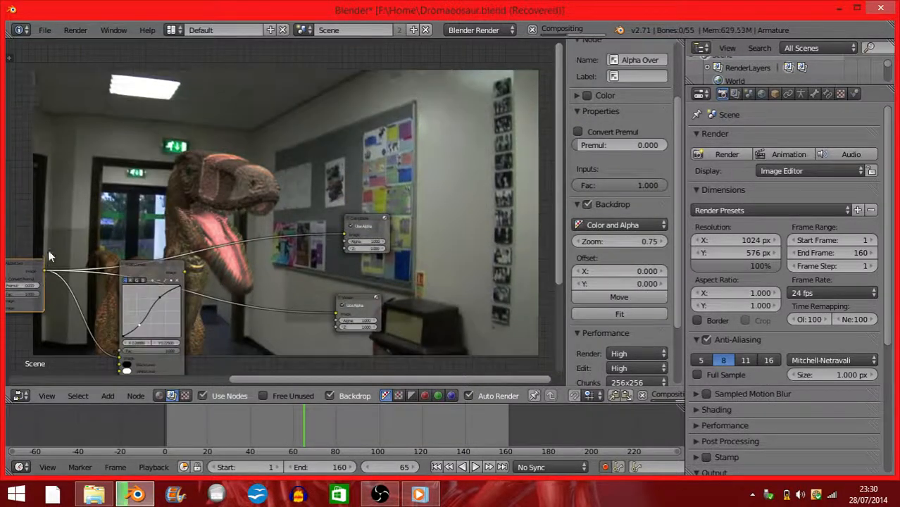
middle_click_drag(52, 237, 62, 247)
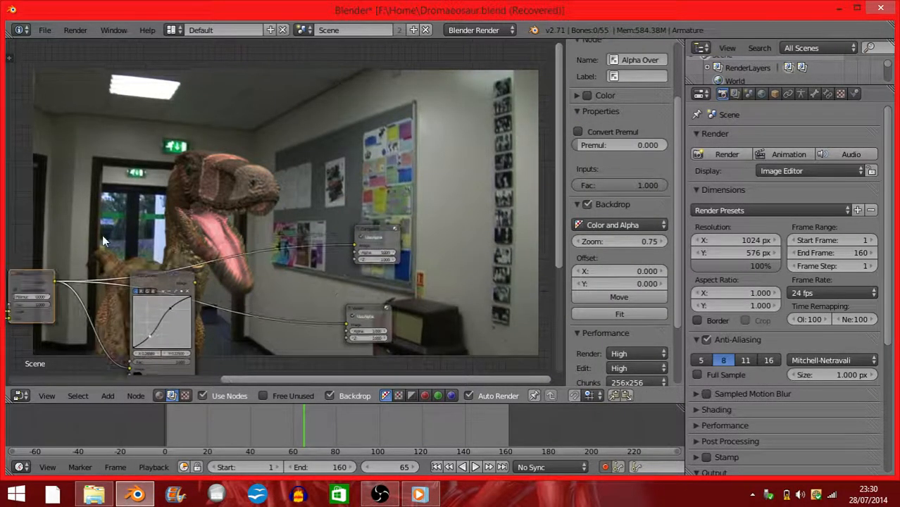
left_click(169, 278)
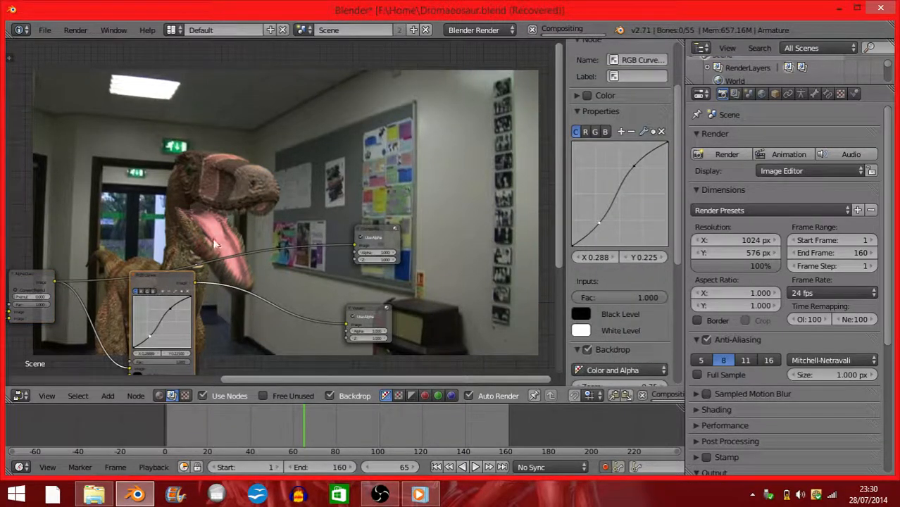
Move the Viewer and Composite nodes farther from the second RGB Curves node to make room
middle_click_drag(171, 271, 87, 204)
middle_click_drag(178, 200, 178, 187)
left_click_drag(299, 210, 411, 215)
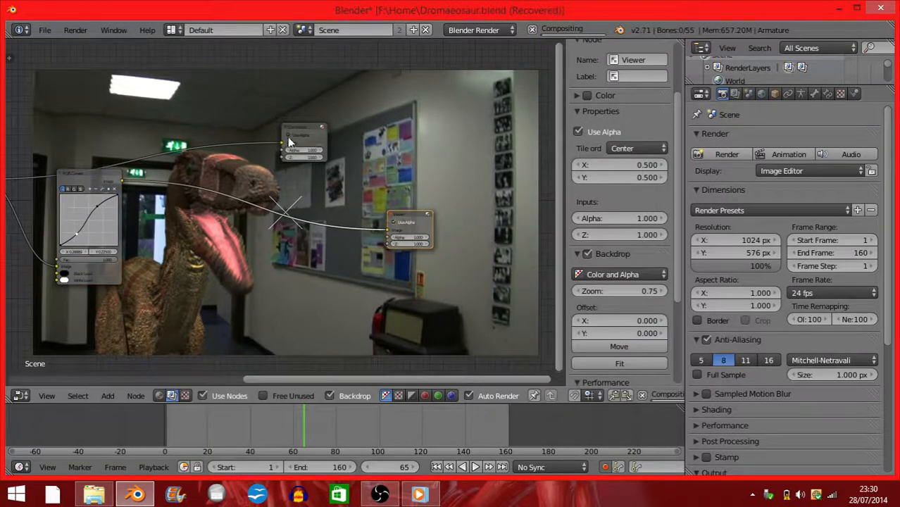
left_click(326, 132)
left_click_drag(326, 131, 444, 133)
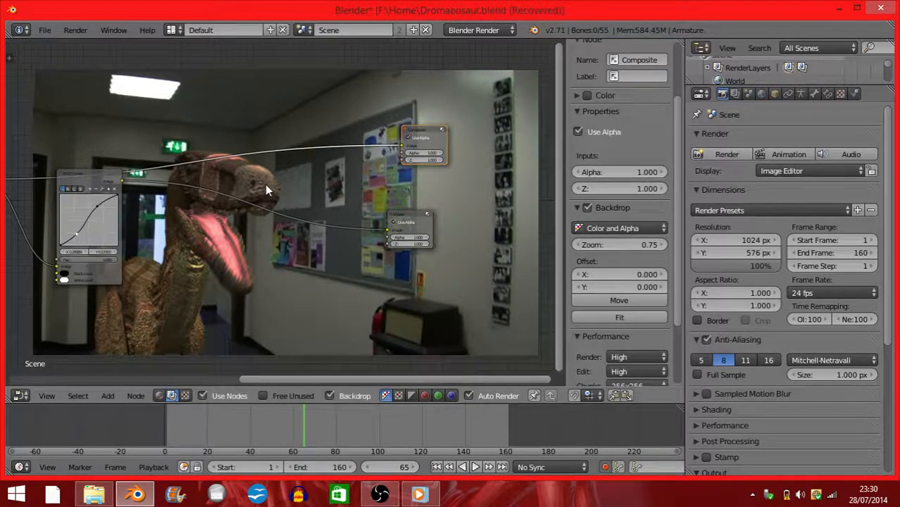
Insert a Color Balance node on the link between the second RGB Curves node and Viewer
key("shift+a")
mouse_move(258, 186)
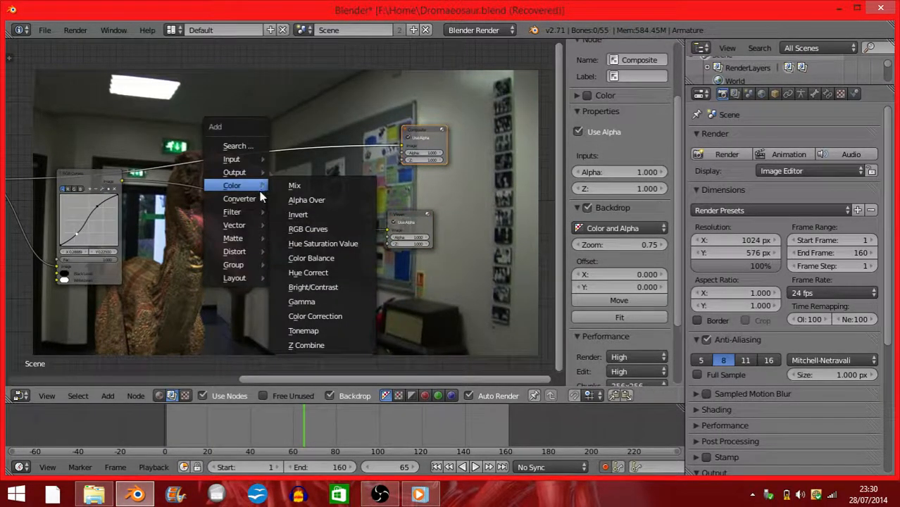
left_click(339, 256)
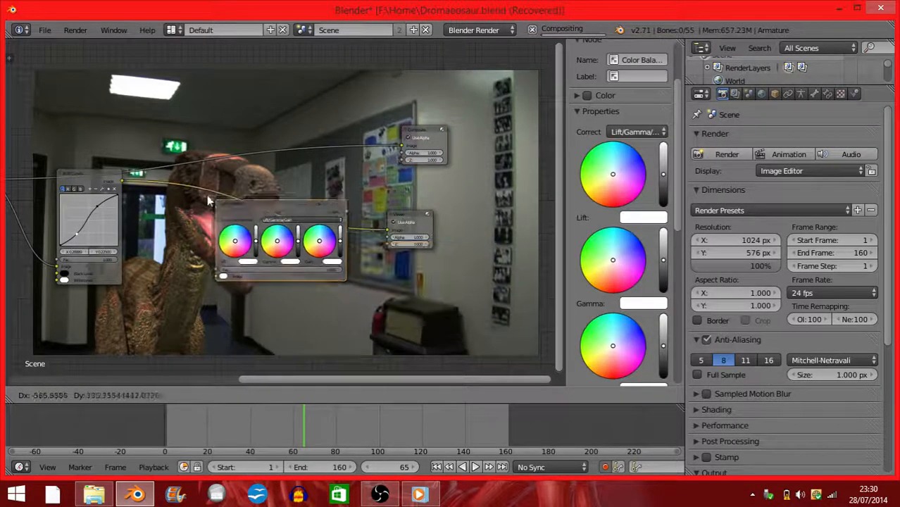
left_click(184, 184)
Shift the Color Balance node's Lift color slightly toward blue and check the tint on the backdrop
scroll(180, 200, "up", 4)
middle_click_drag(176, 210, 280, 113)
left_click_drag(200, 124, 198, 125)
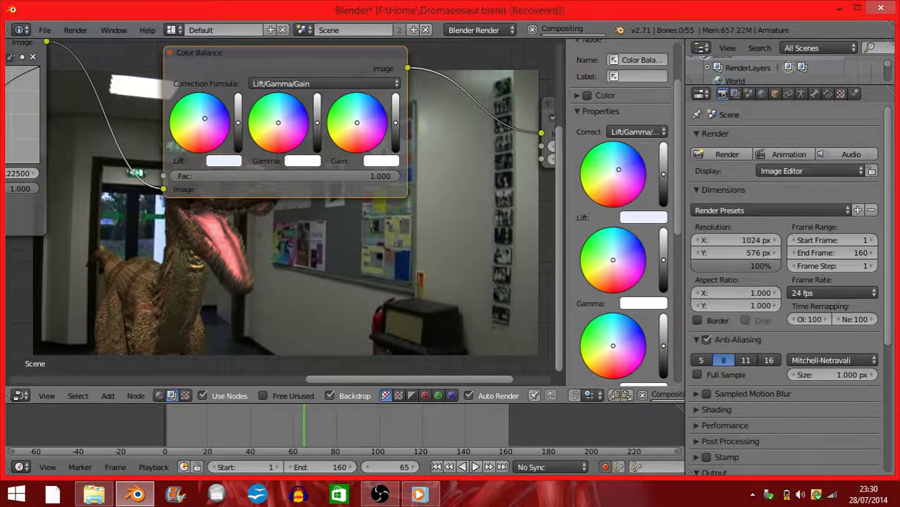
middle_click_drag(274, 203, 205, 139)
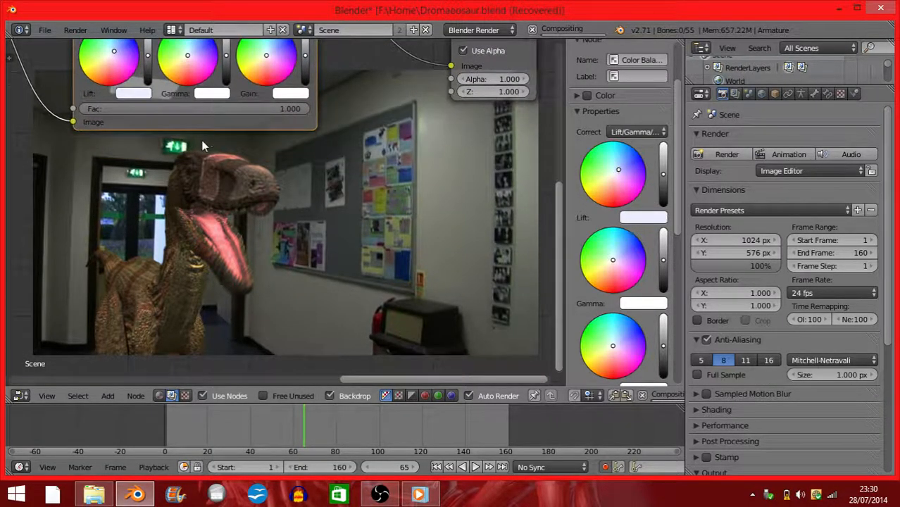
scroll(189, 141, "up", 2)
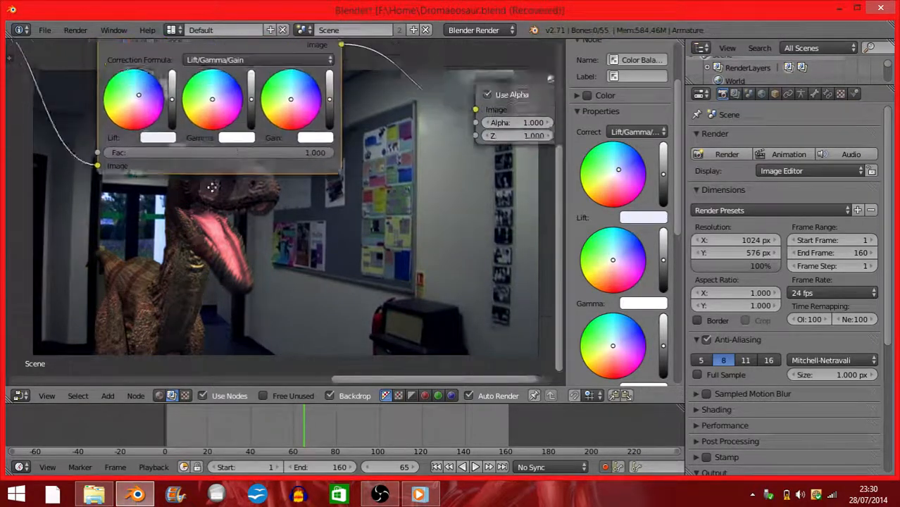
scroll(190, 138, "up", 3)
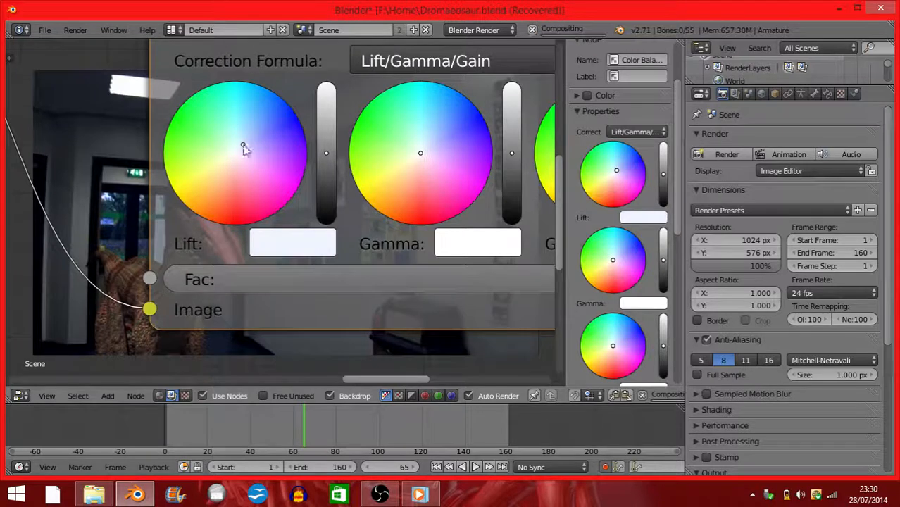
middle_click_drag(243, 144, 305, 311)
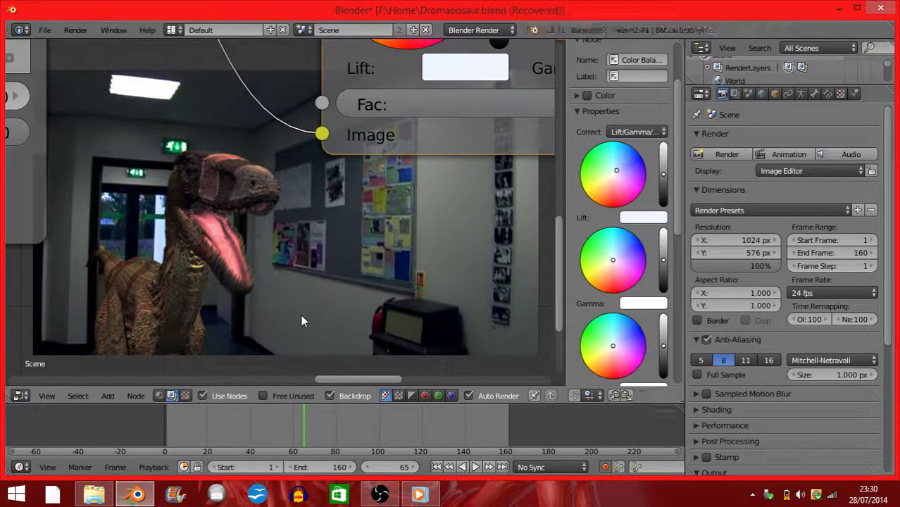
scroll(308, 294, "up", 5)
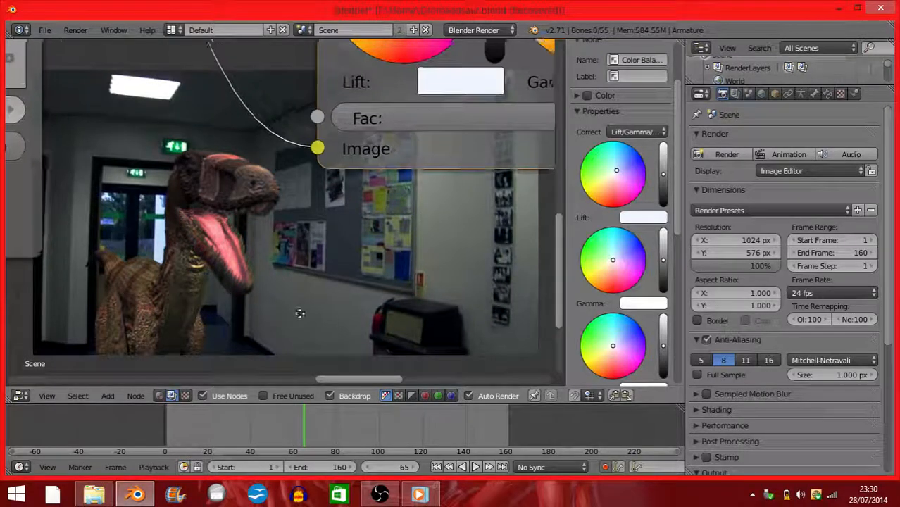
Set the Color Balance node's Fac to 0.5
scroll(223, 226, "down", 4)
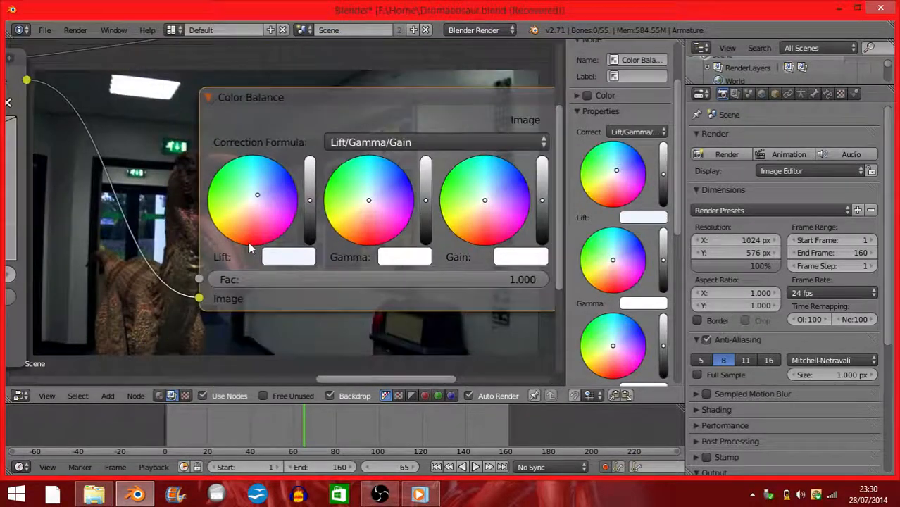
left_click(329, 256)
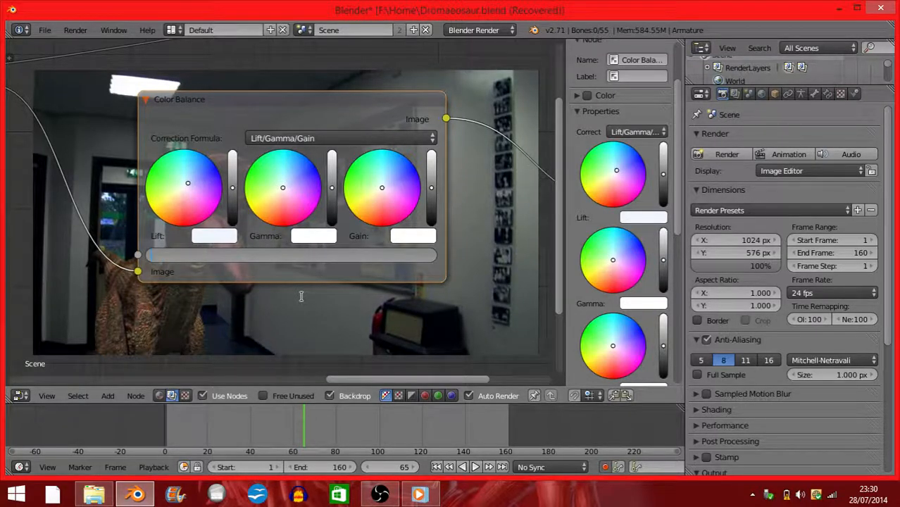
key("Return")
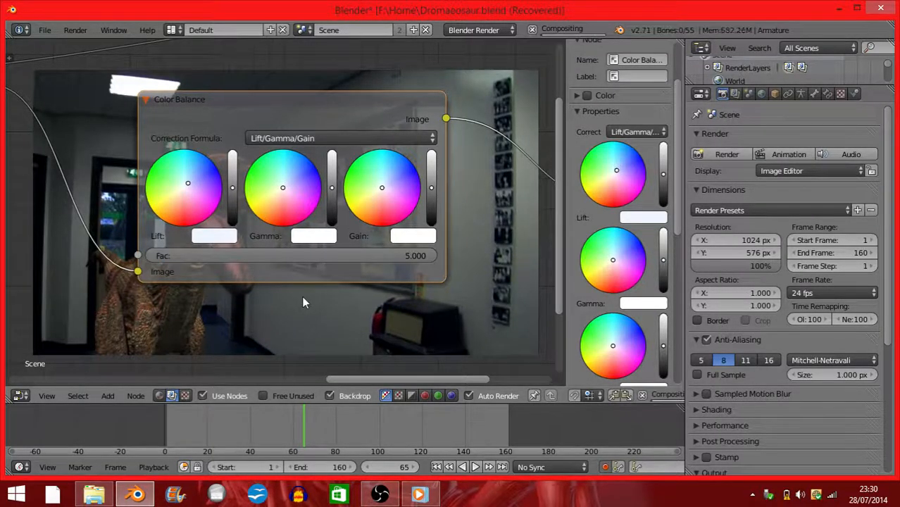
left_click(313, 256)
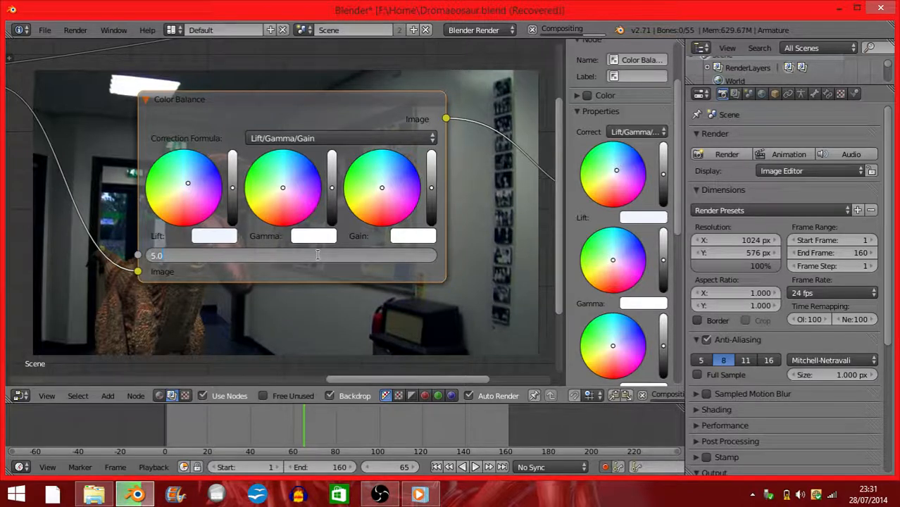
type(".5")
key("Return")
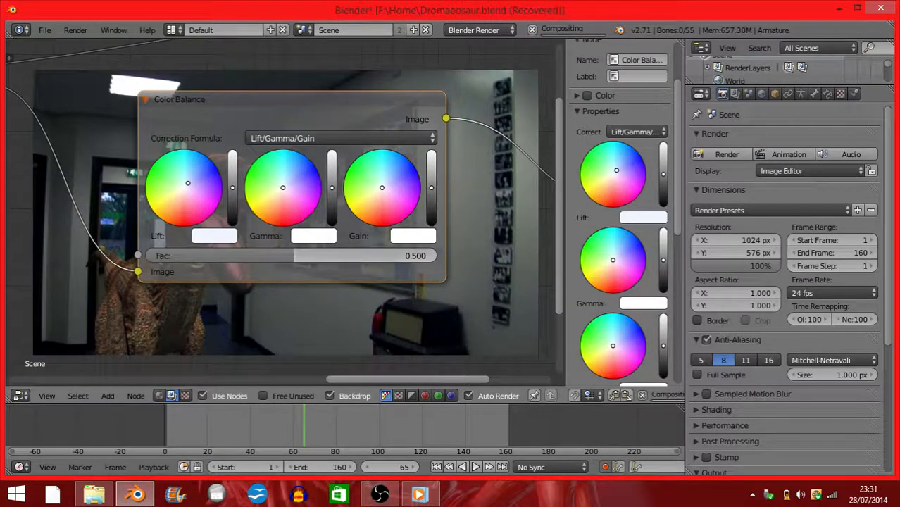
Shift the Color Balance node's Gamma color slightly toward orange-red
middle_click_drag(95, 318, 40, 350)
scroll(123, 266, "up", 2)
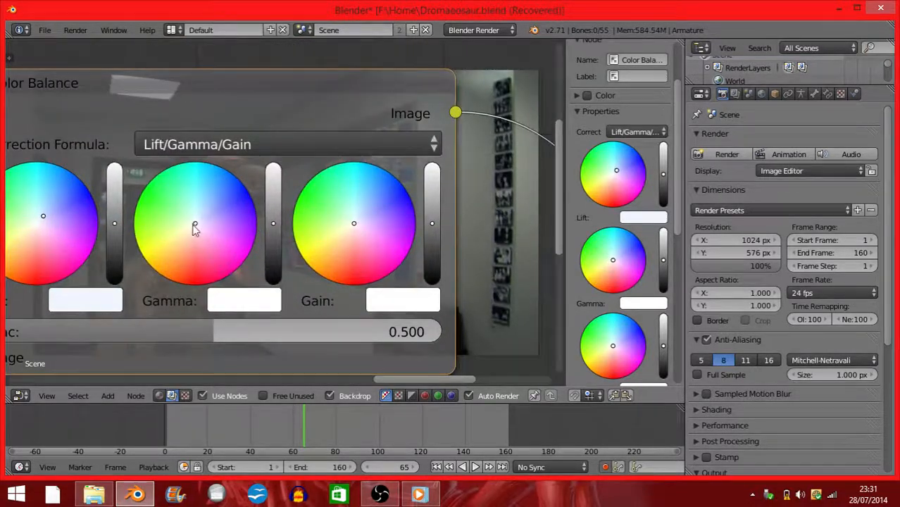
left_click_drag(195, 225, 193, 230)
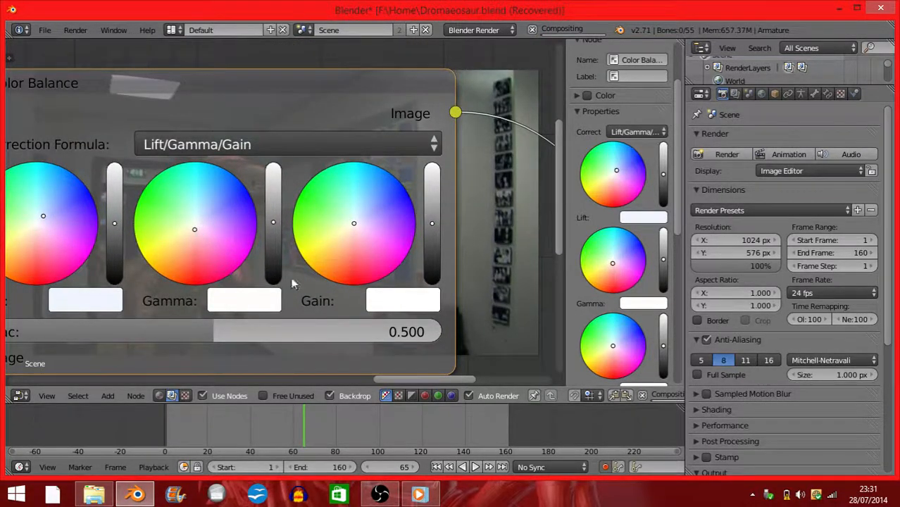
Shift the Color Balance node's Gain color slightly toward green and check the graded image on the backdrop
middle_click_drag(293, 283, 222, 235)
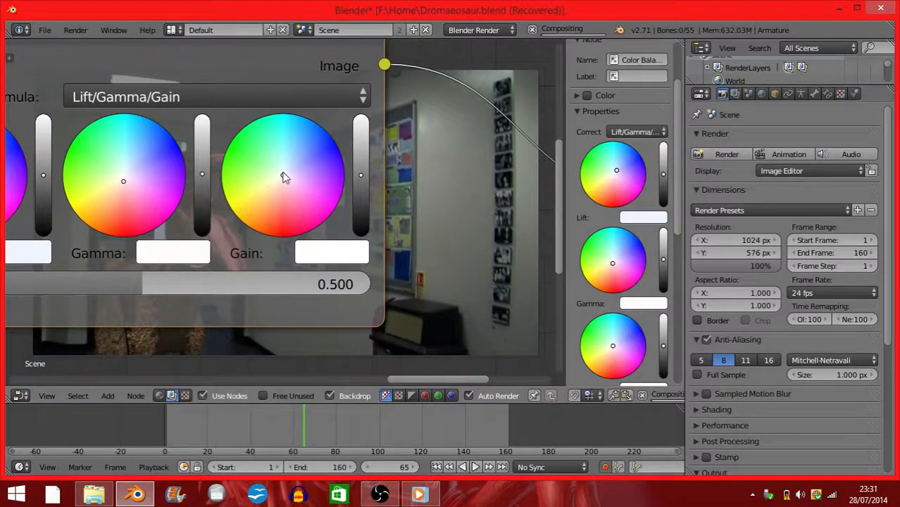
middle_click_drag(441, 213, 181, 95)
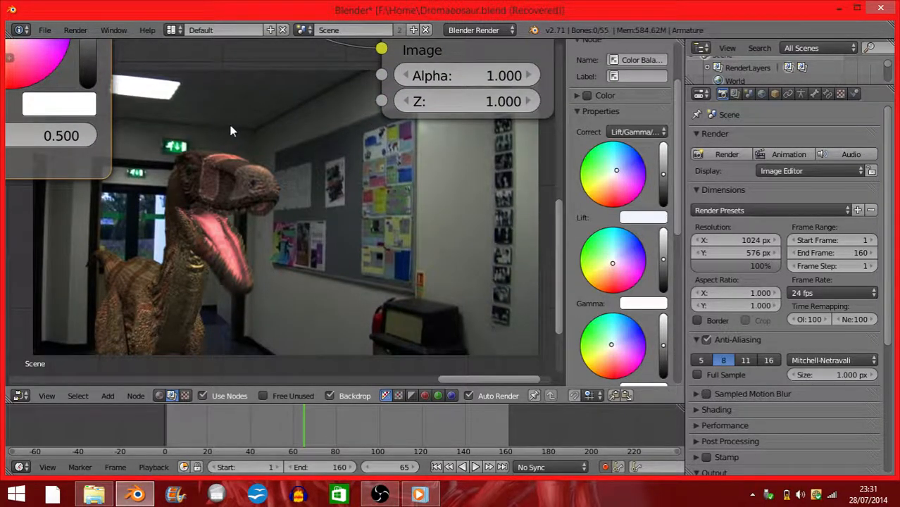
scroll(228, 126, "down", 2)
middle_click_drag(238, 120, 419, 240)
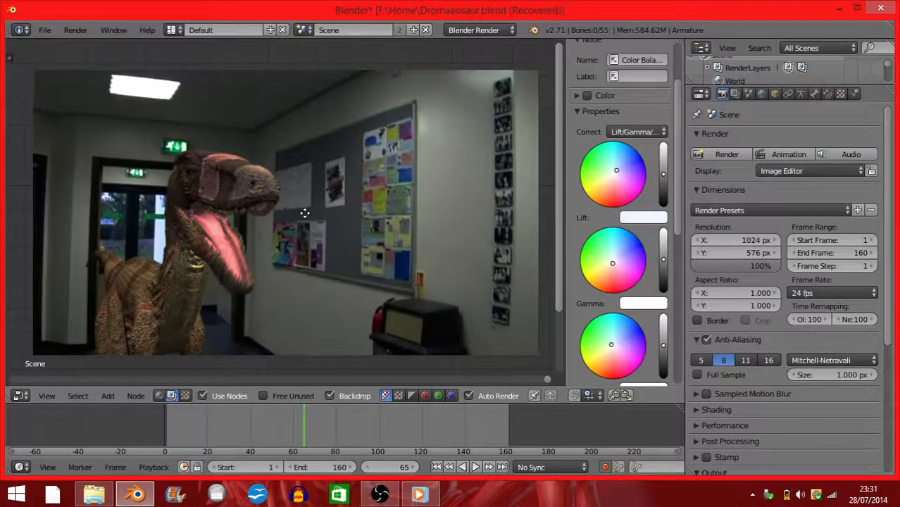
scroll(247, 184, "down", 2)
middle_click_drag(244, 194, 374, 223)
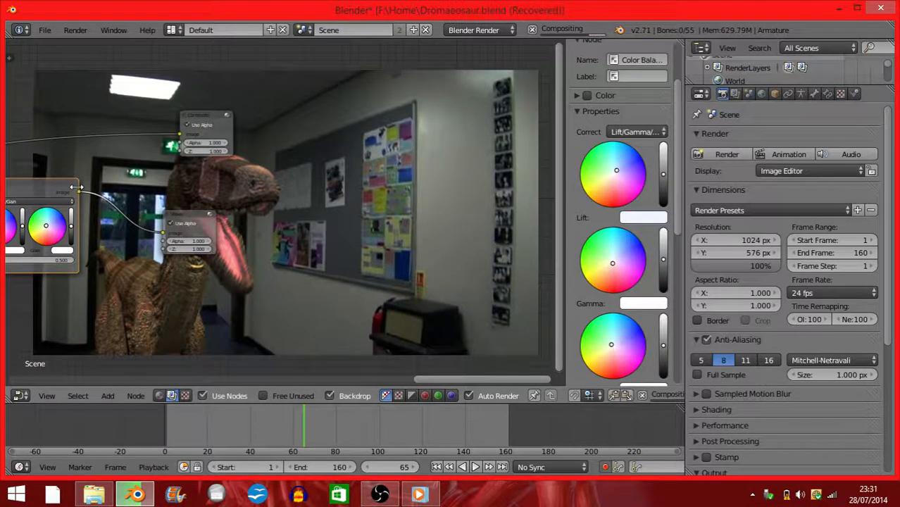
Connect the Color Balance node's Image output to the Composite node's Image input
left_click_drag(78, 189, 181, 135)
middle_click_drag(394, 153, 361, 158)
scroll(205, 123, "down", 2)
scroll(197, 133, "down", 2)
scroll(345, 159, "up", 3)
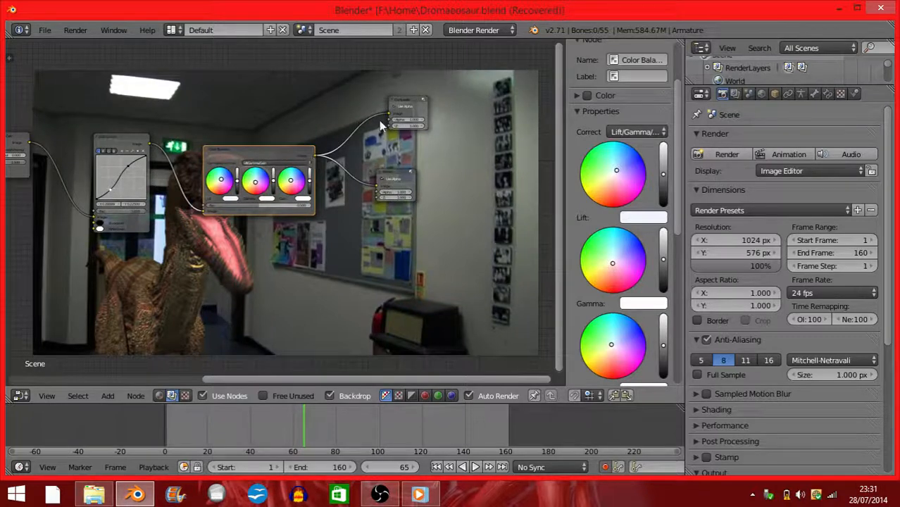
left_click_drag(313, 160, 391, 114)
Review the whole compositing node network with the backdrop hidden, and show the backdrop again
middle_click_drag(234, 155, 283, 297)
scroll(274, 200, "down", 2)
scroll(273, 194, "down", 2)
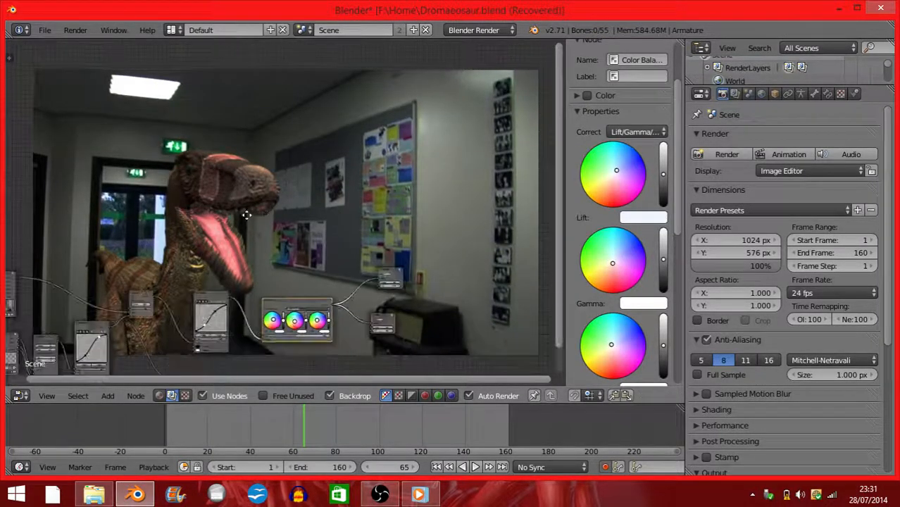
middle_click_drag(273, 195, 385, 111)
middle_click_drag(361, 163, 294, 136)
scroll(295, 147, "up", 2)
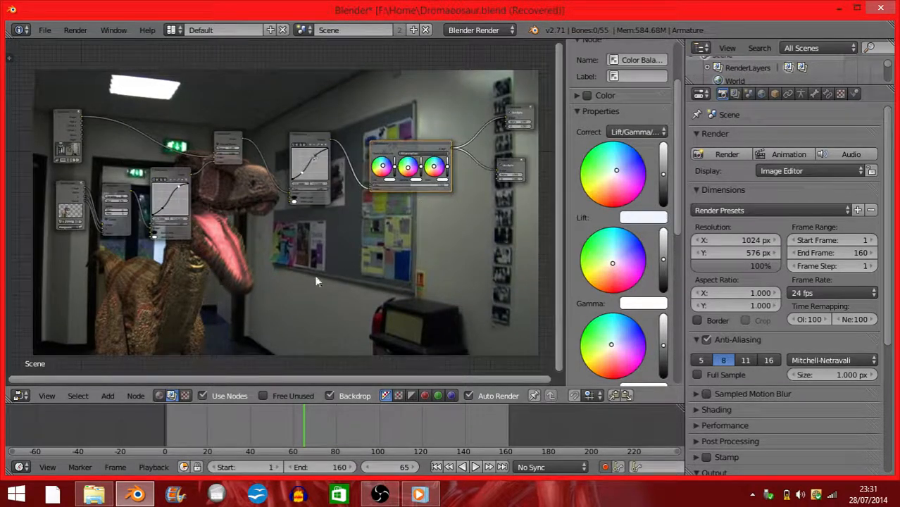
left_click(329, 396)
middle_click_drag(330, 257, 321, 267)
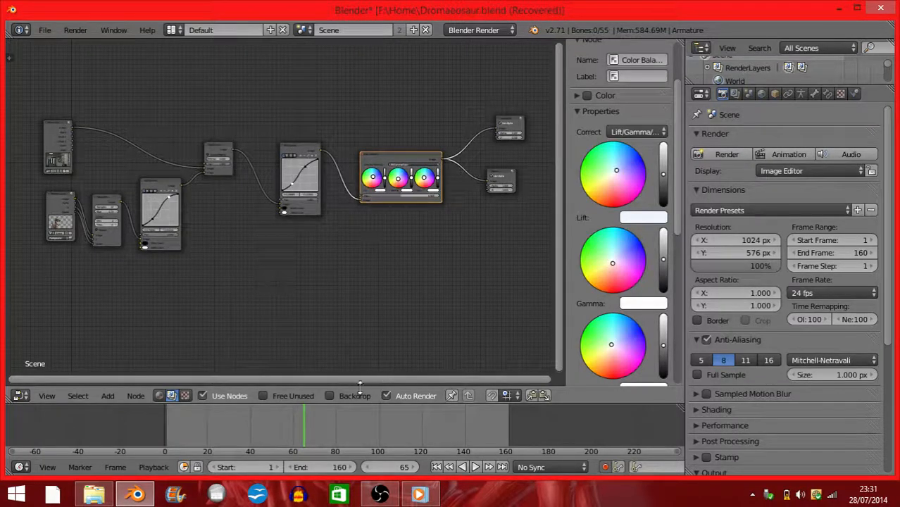
left_click(338, 396)
scroll(260, 330, "up", 8)
middle_click_drag(244, 311, 506, 259)
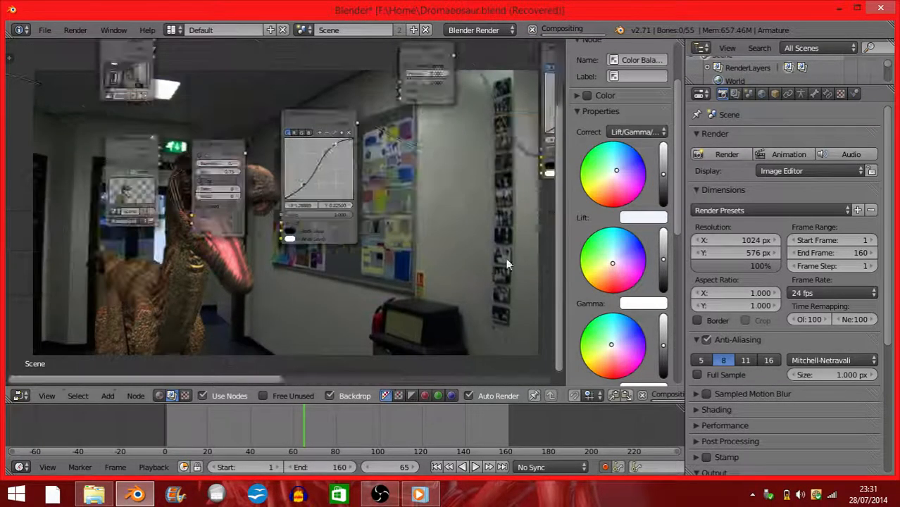
Preview the Movie Clip output and the foreground Render Layers output on the backdrop
middle_click_drag(180, 226, 271, 293)
scroll(271, 294, "up", 5)
middle_click_drag(252, 248, 255, 288)
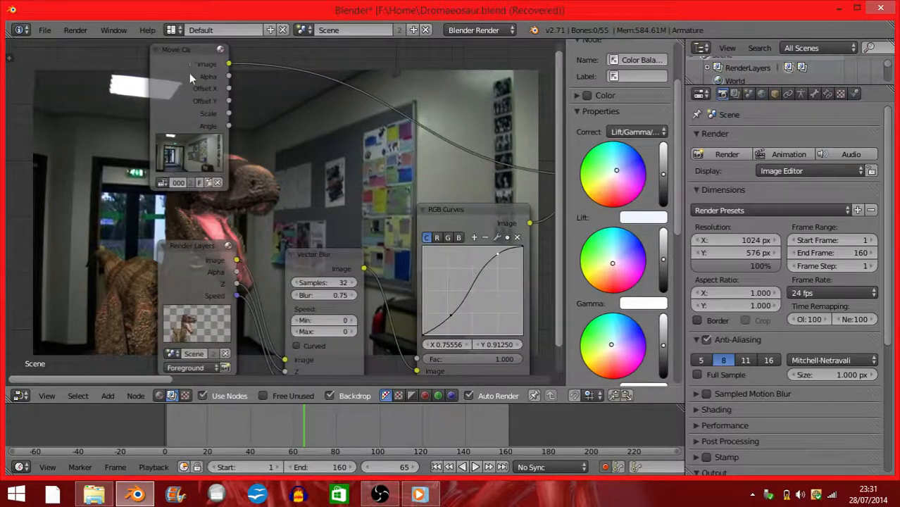
left_click(196, 94, "ctrl+shift")
middle_click_drag(78, 160, 176, 87)
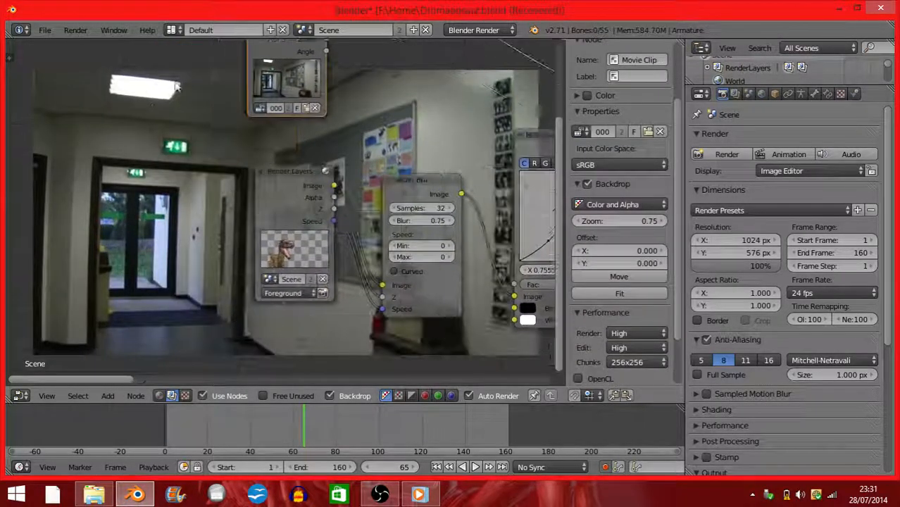
left_click(292, 193, "ctrl+shift")
middle_click_drag(233, 198, 520, 374)
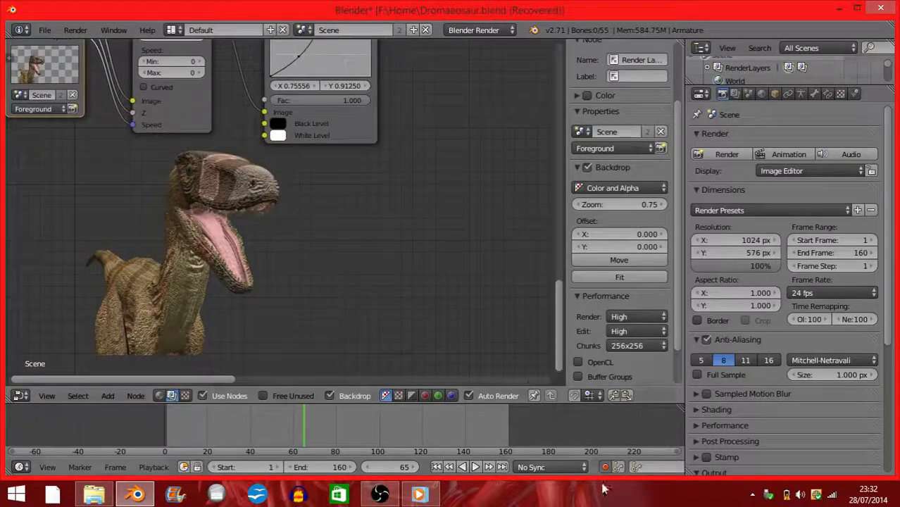
Preview the dinosaur's Vector Blur output and its RGB Curves output on the backdrop
left_click(198, 95)
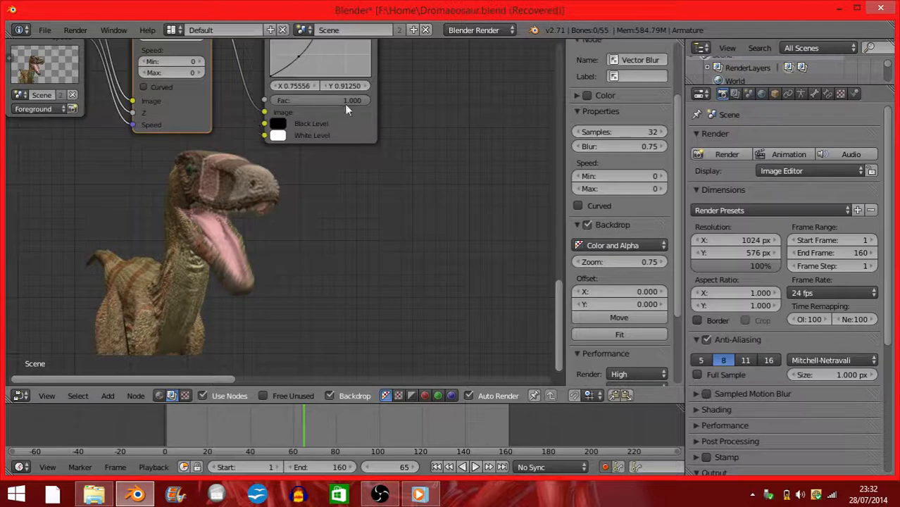
left_click(357, 134)
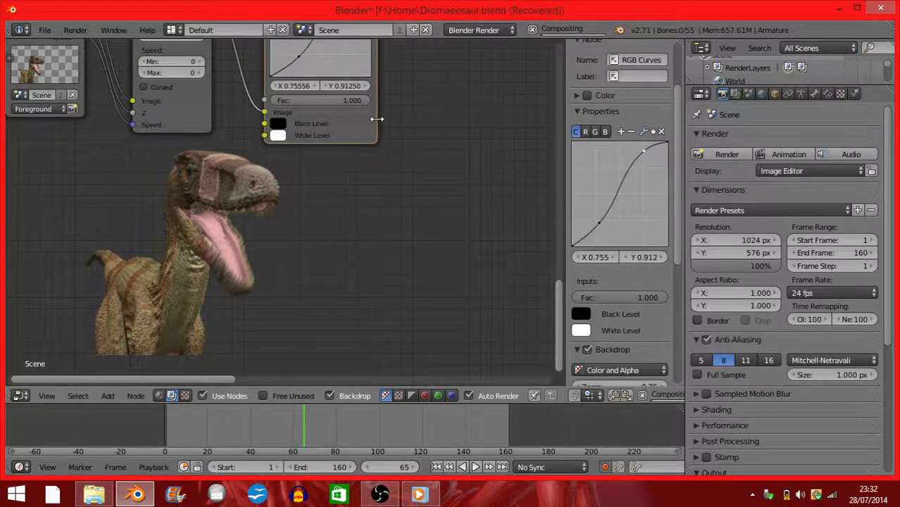
middle_click_drag(366, 132, 69, 306)
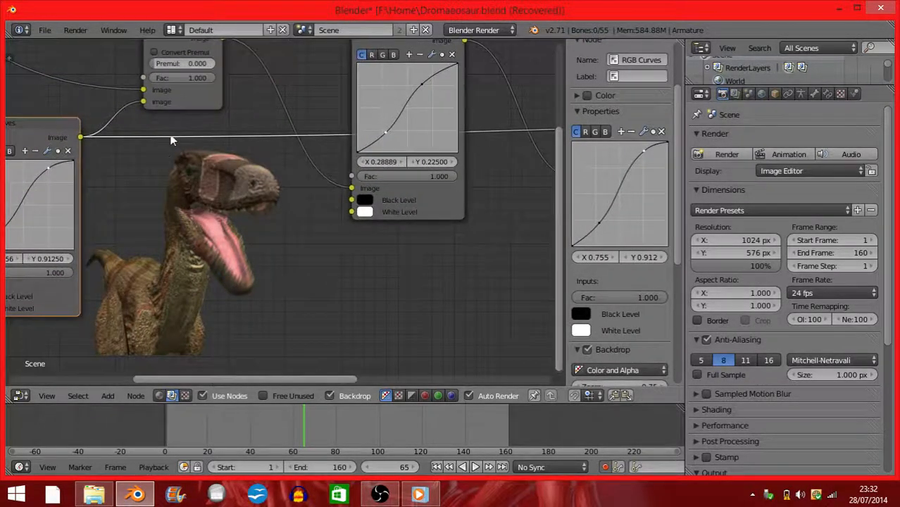
Preview the Alpha Over composite and the final Color Balance output on the backdrop
left_click(181, 53)
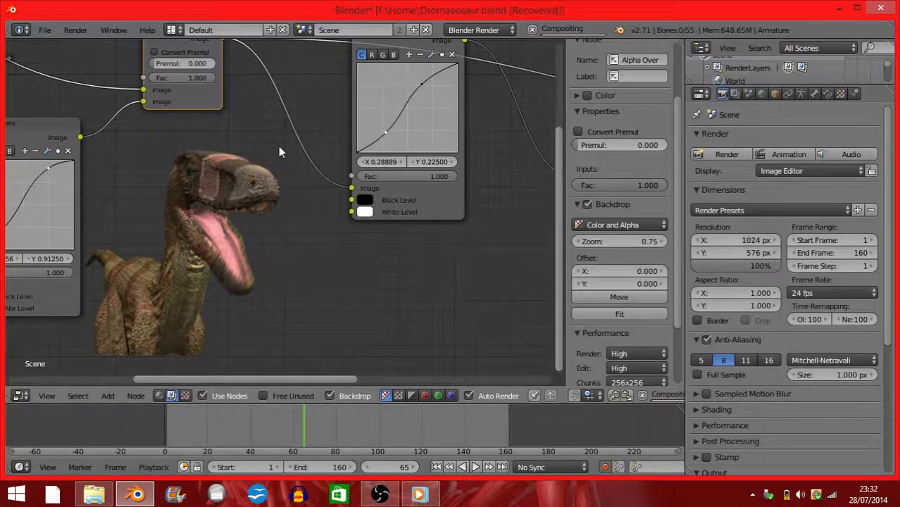
middle_click_drag(268, 150, 79, 133)
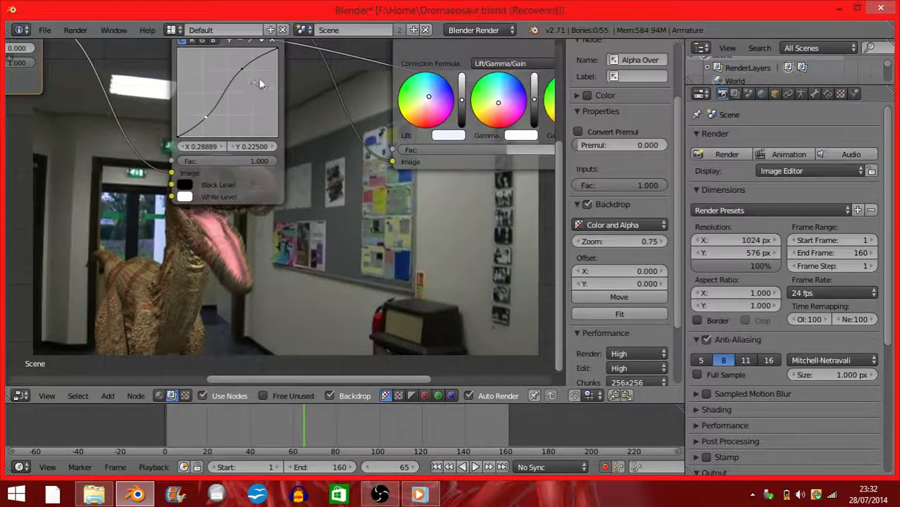
left_click(482, 46)
middle_click_drag(389, 239, 317, 50)
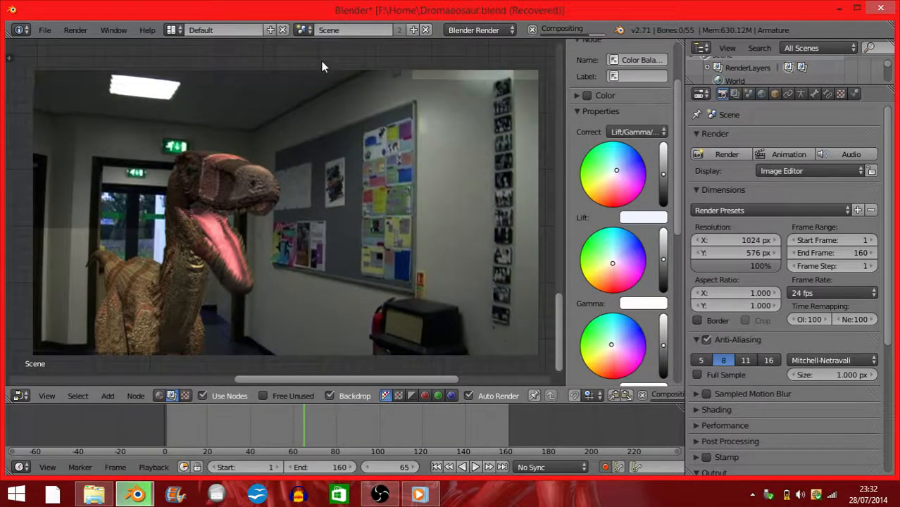
middle_click_drag(344, 91, 326, 264)
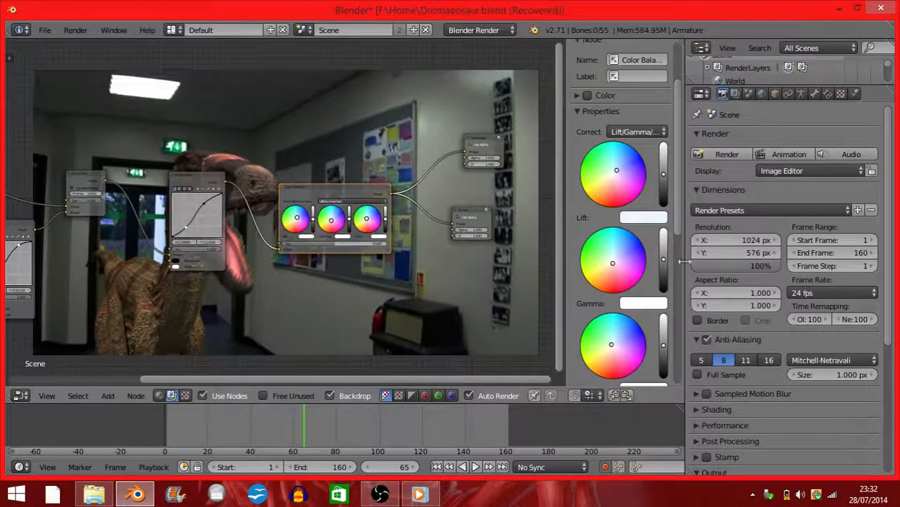
Set the render output path to the Videos folder, dismissing the battery warning
scroll(762, 303, "down", 7)
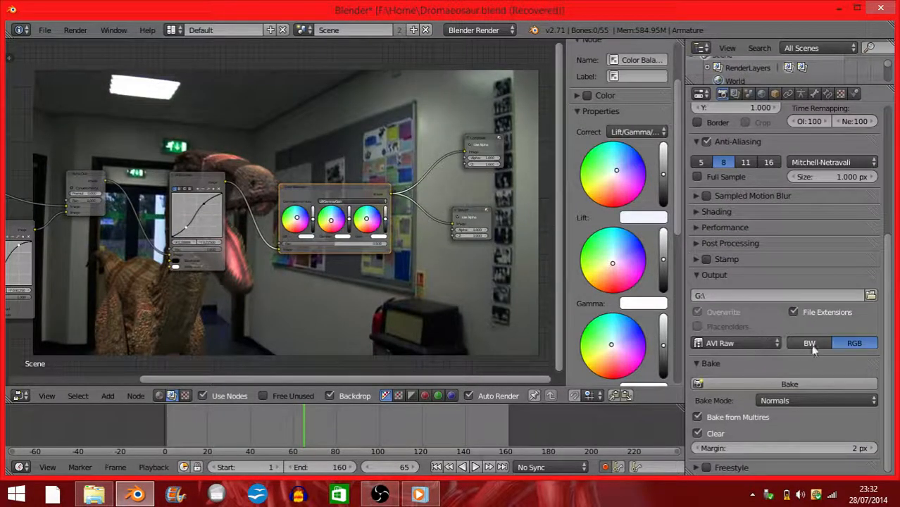
left_click(872, 295)
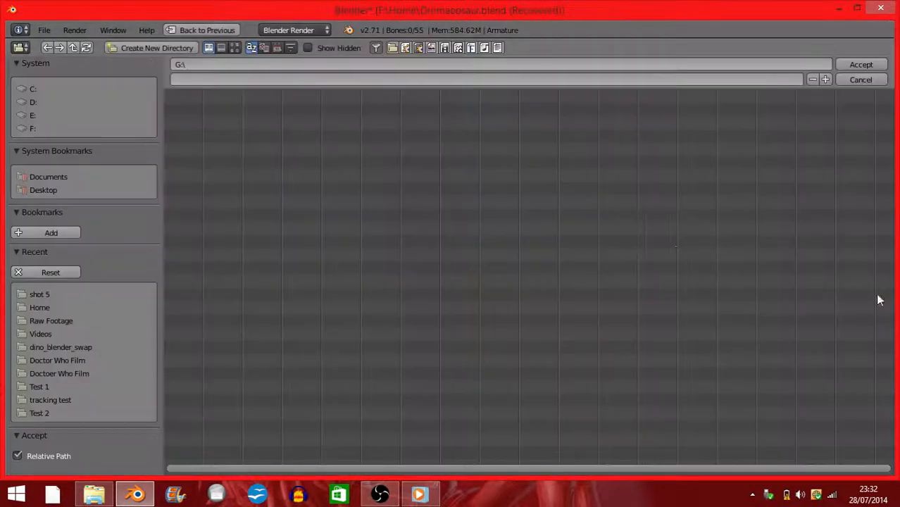
left_click(28, 307)
left_click(35, 334)
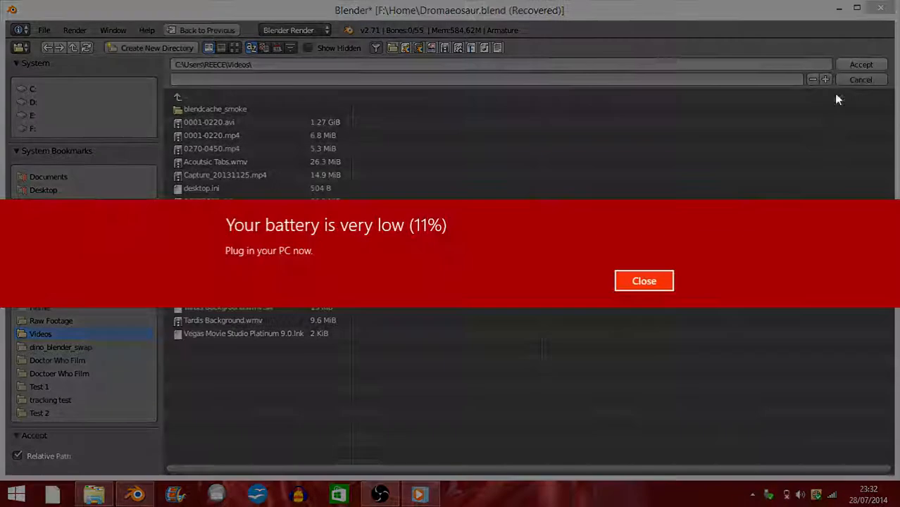
left_click(643, 279)
left_click(860, 66)
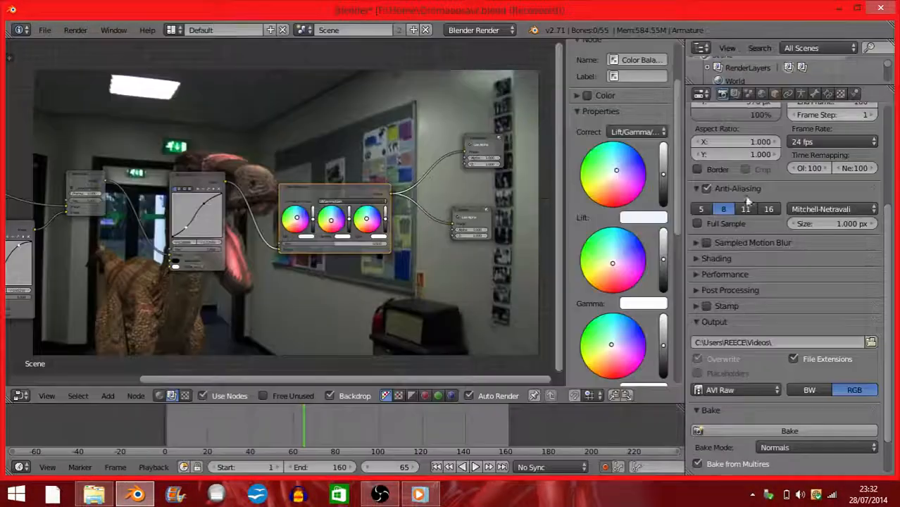
scroll(463, 144, "down", 3)
middle_click_drag(462, 149, 171, 144)
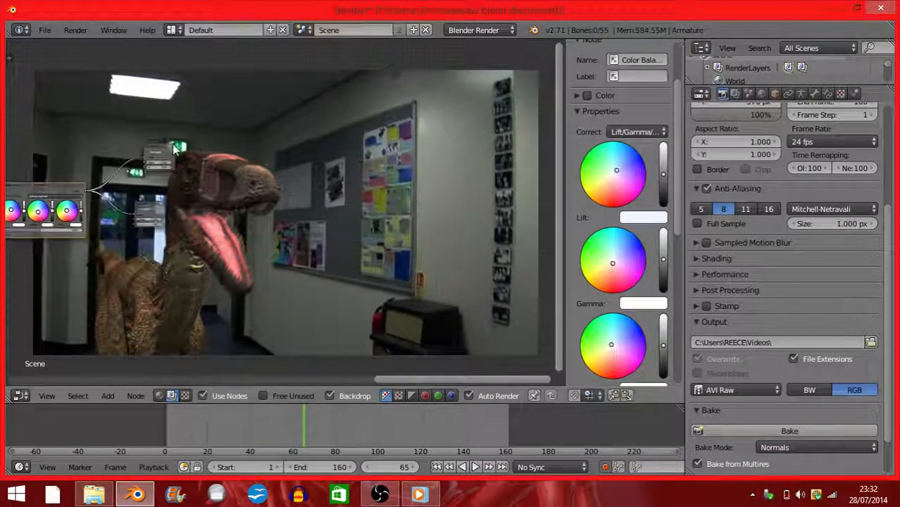
scroll(254, 163, "down", 2)
middle_click_drag(254, 163, 183, 147)
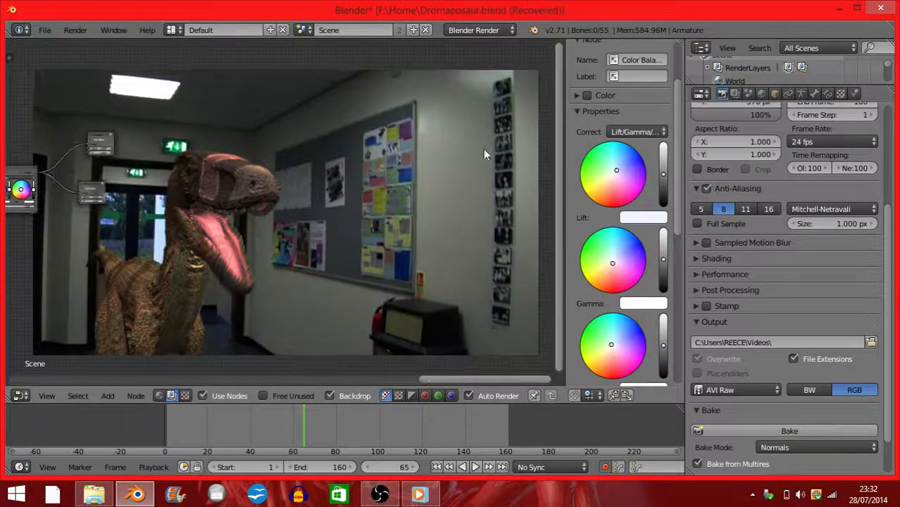
scroll(735, 192, "up", 5)
middle_click_drag(232, 231, 481, 76)
middle_click_drag(275, 227, 336, 187)
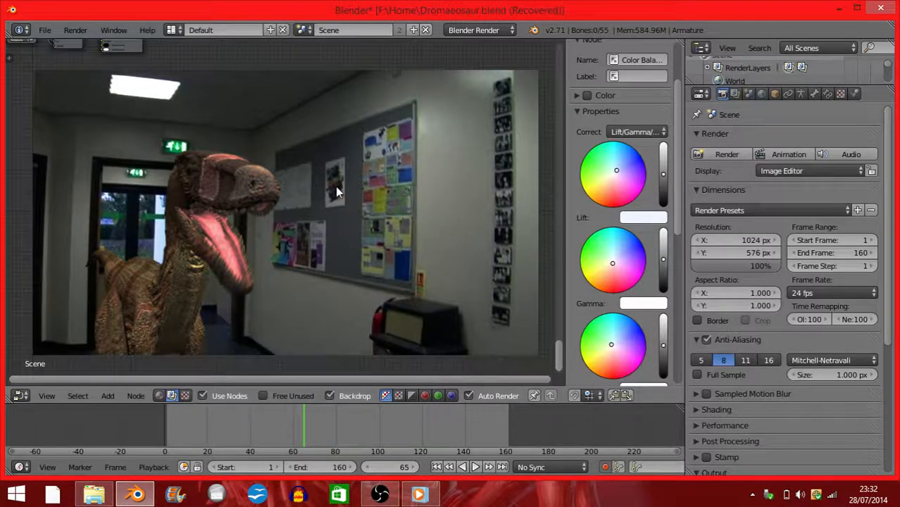
Check the render output settings and start rendering the full animation
scroll(782, 305, "down", 7)
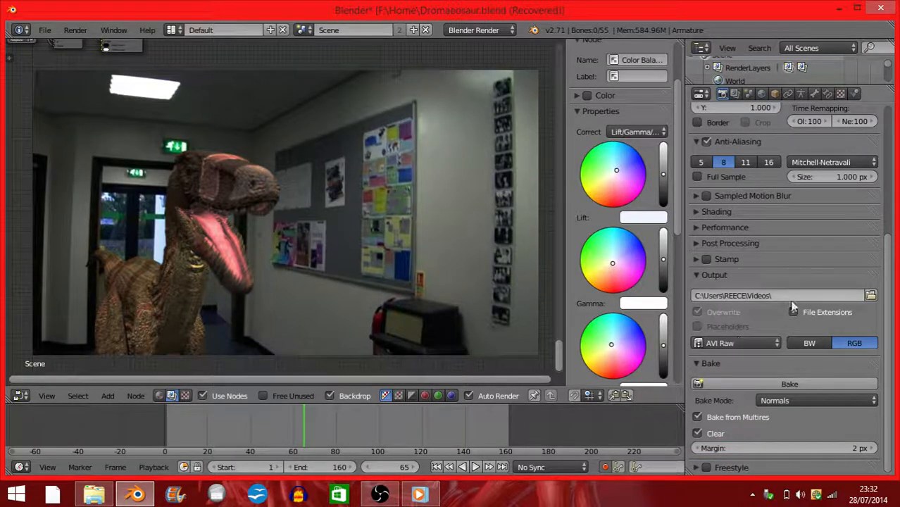
scroll(794, 275, "up", 7)
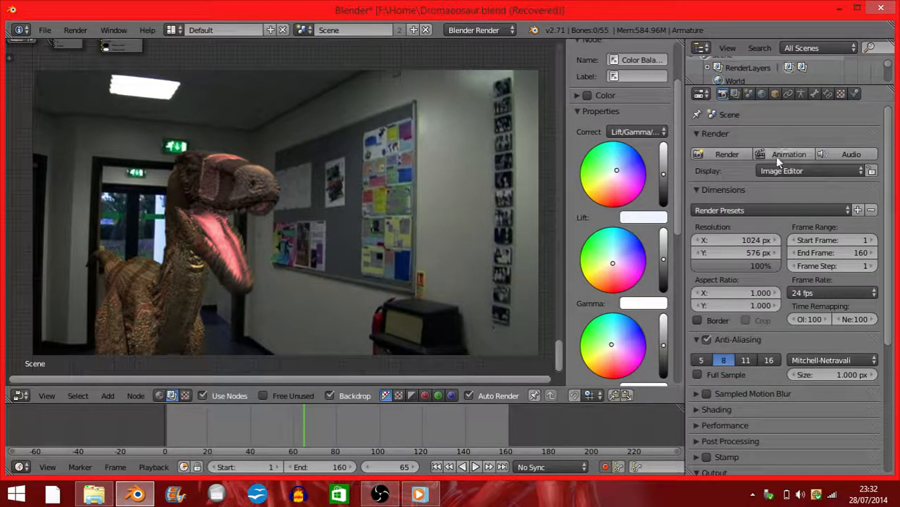
left_click(776, 156)
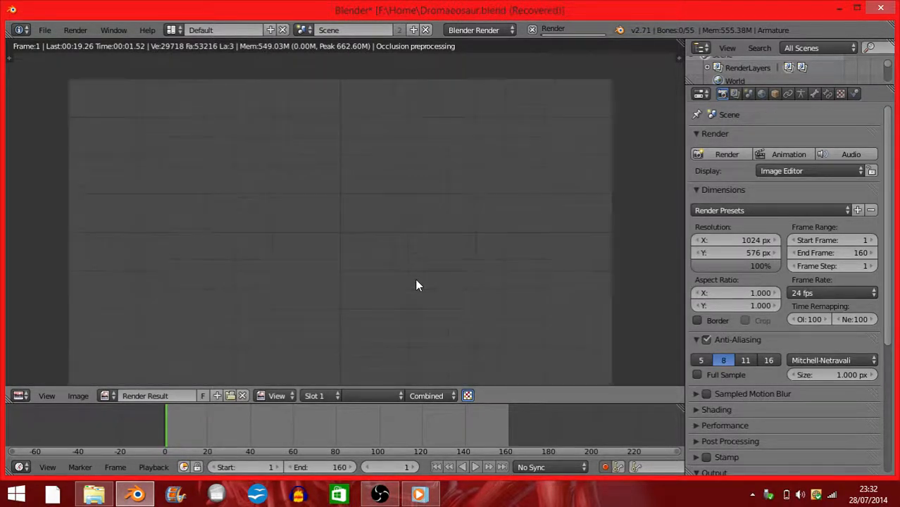
middle_click_drag(416, 285, 416, 265)
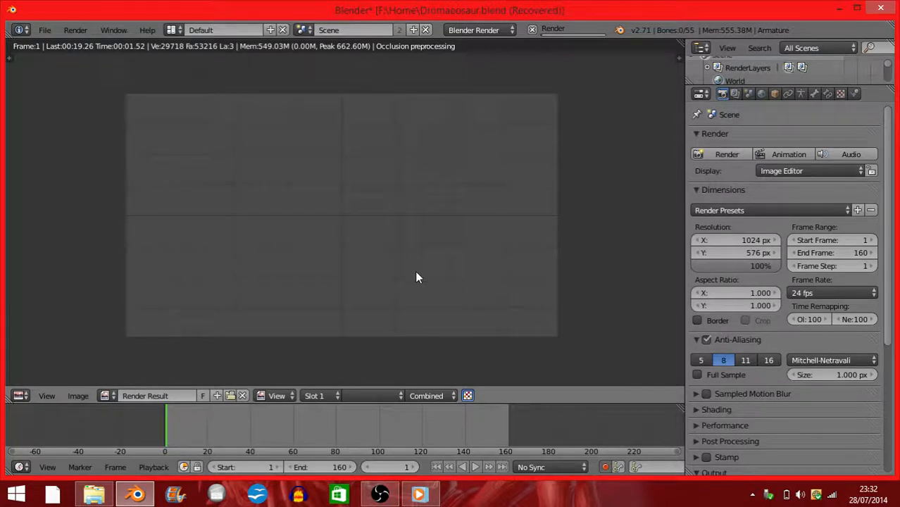